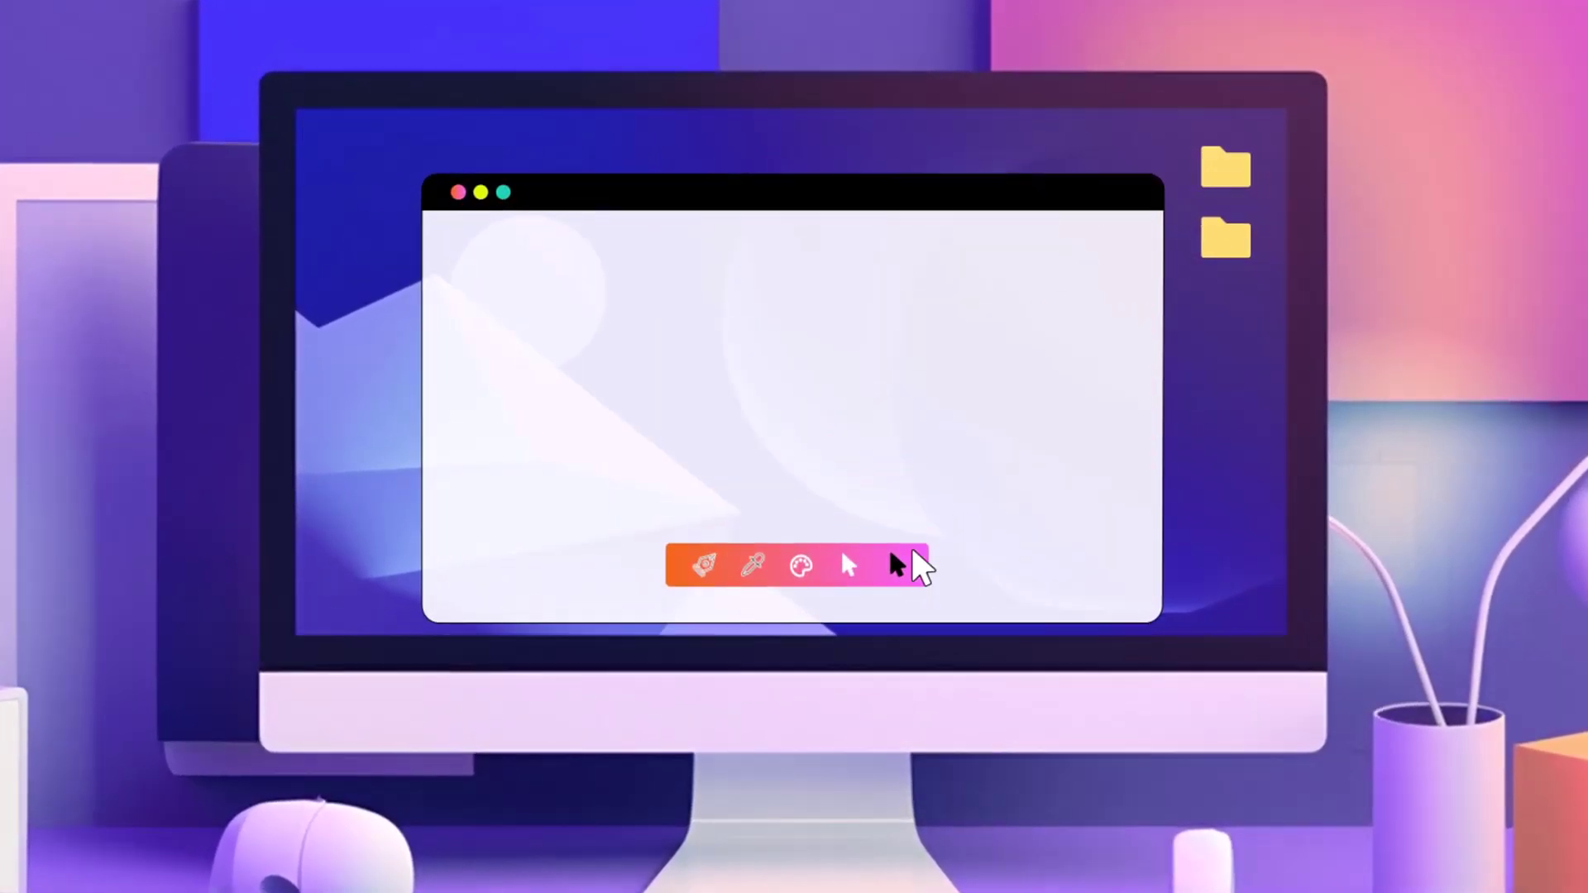
Open the C:\Windows\Temp folder through the Run box with 'temp'
left_click_drag(513, 298, 1267, 602)
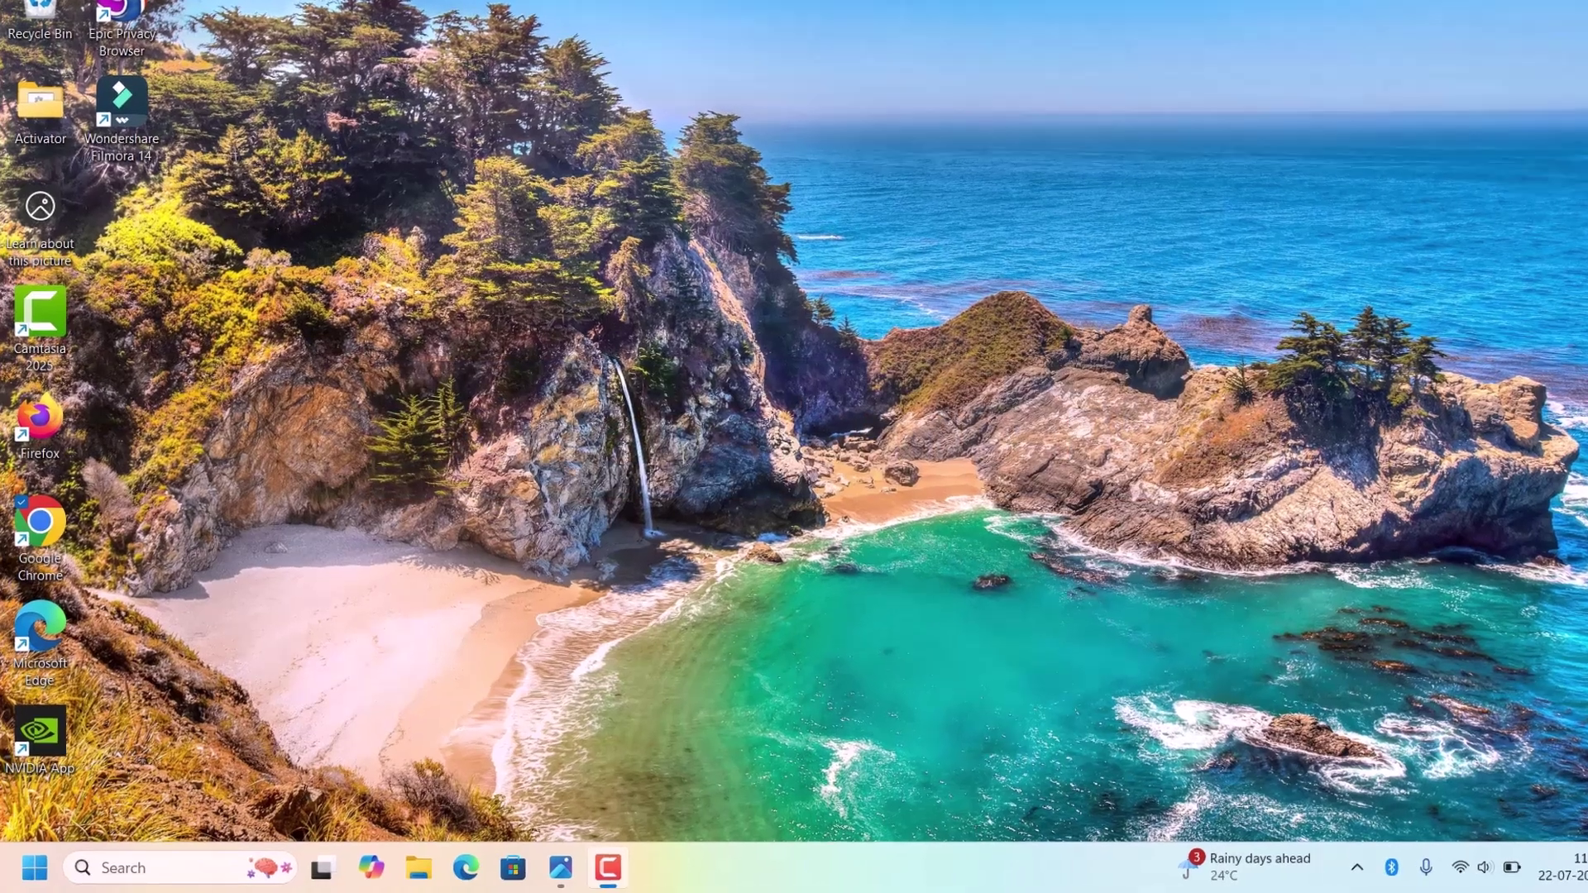
key("super+r")
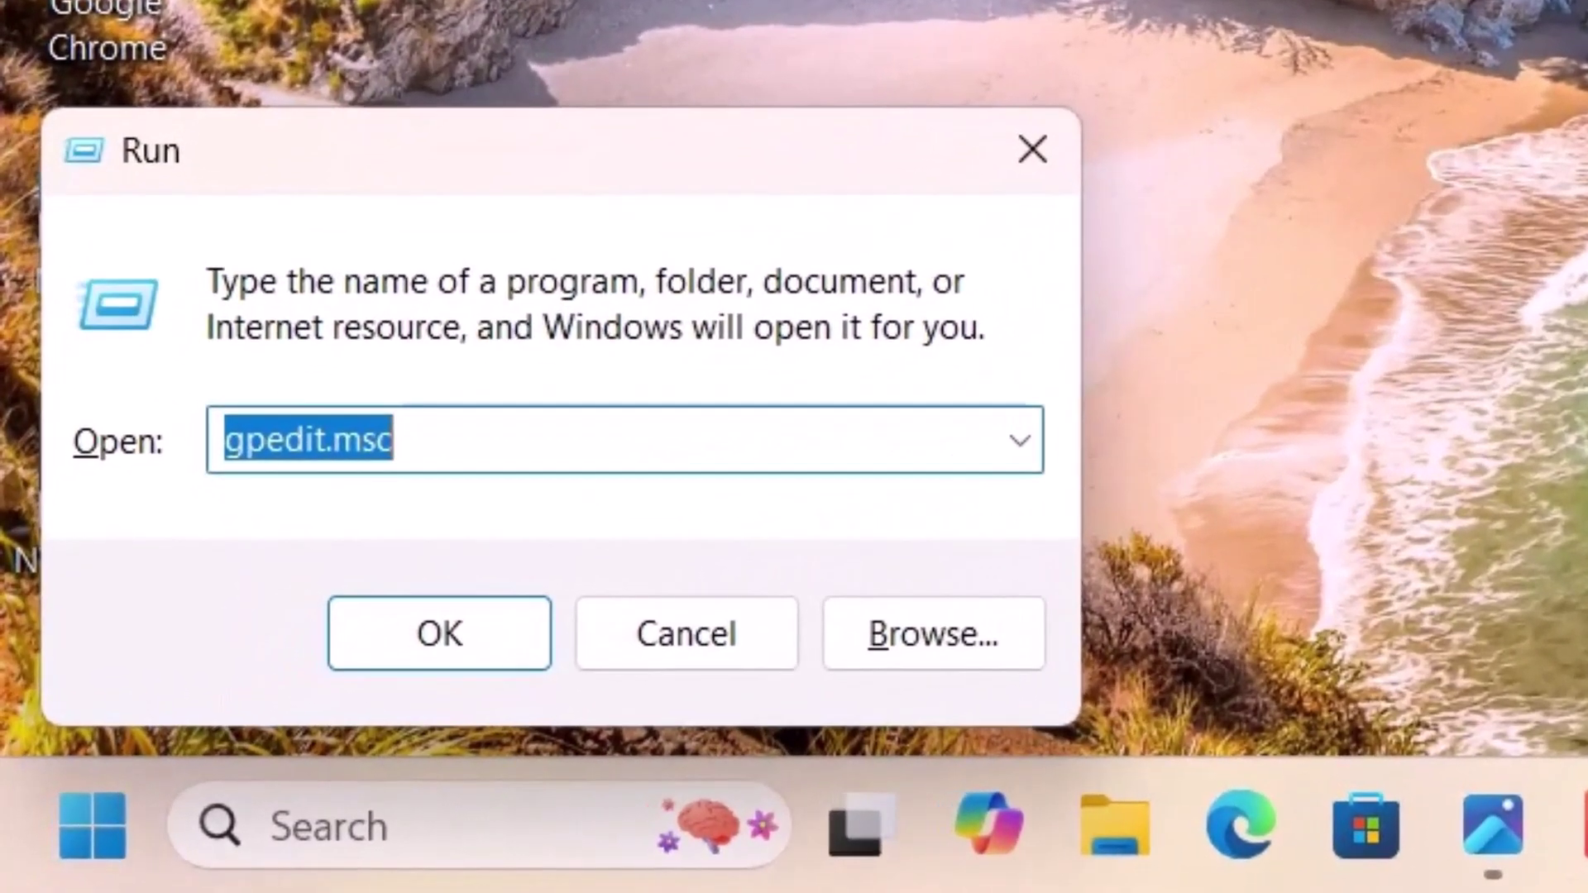
type("temp")
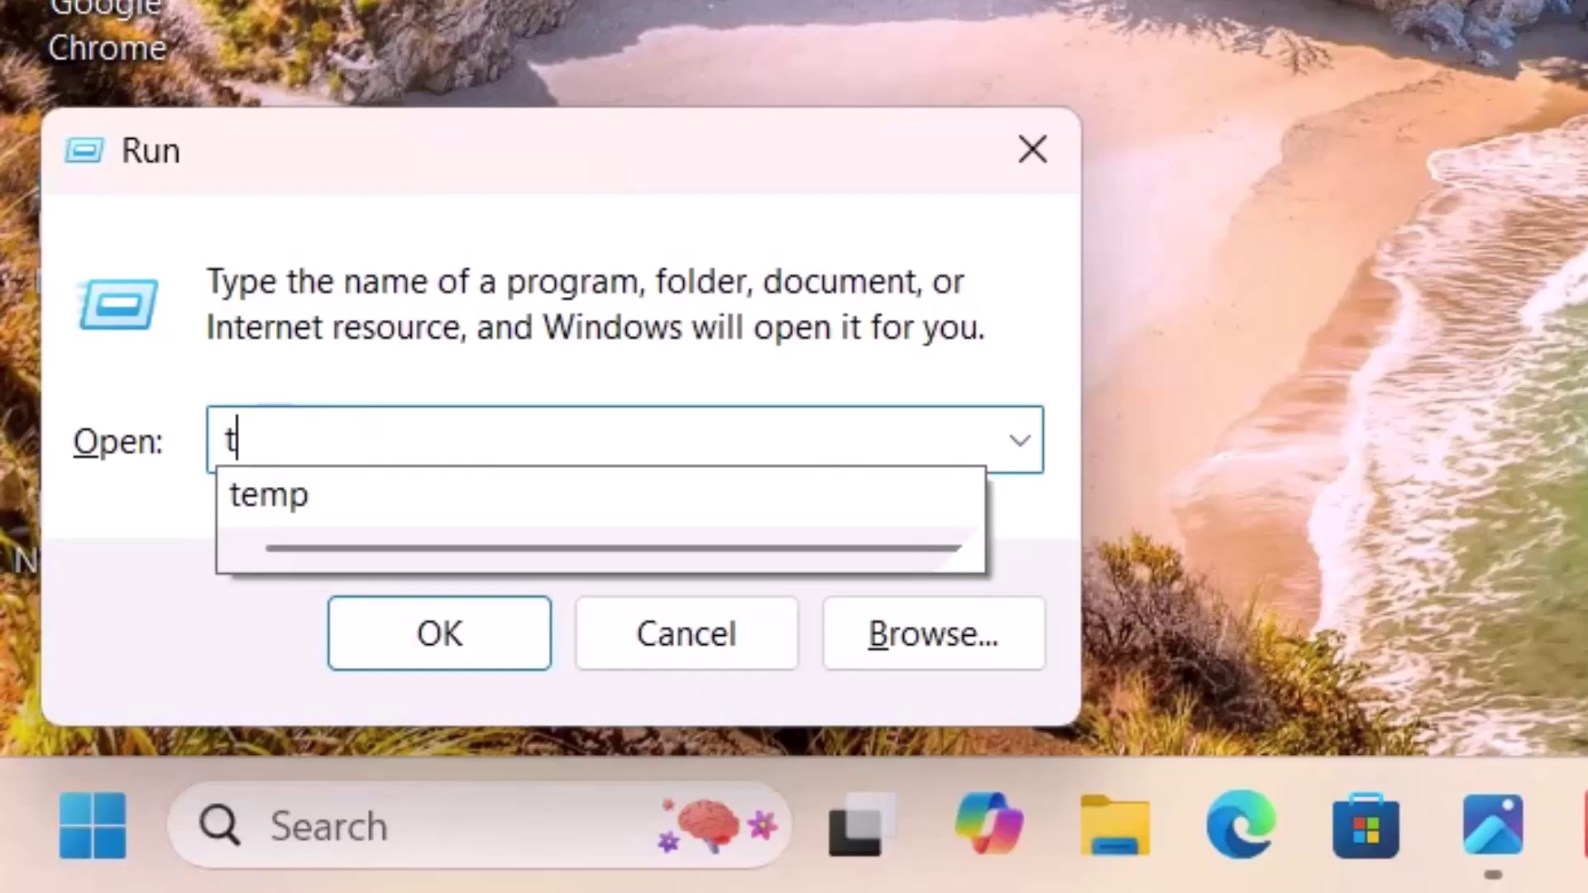
key("Return")
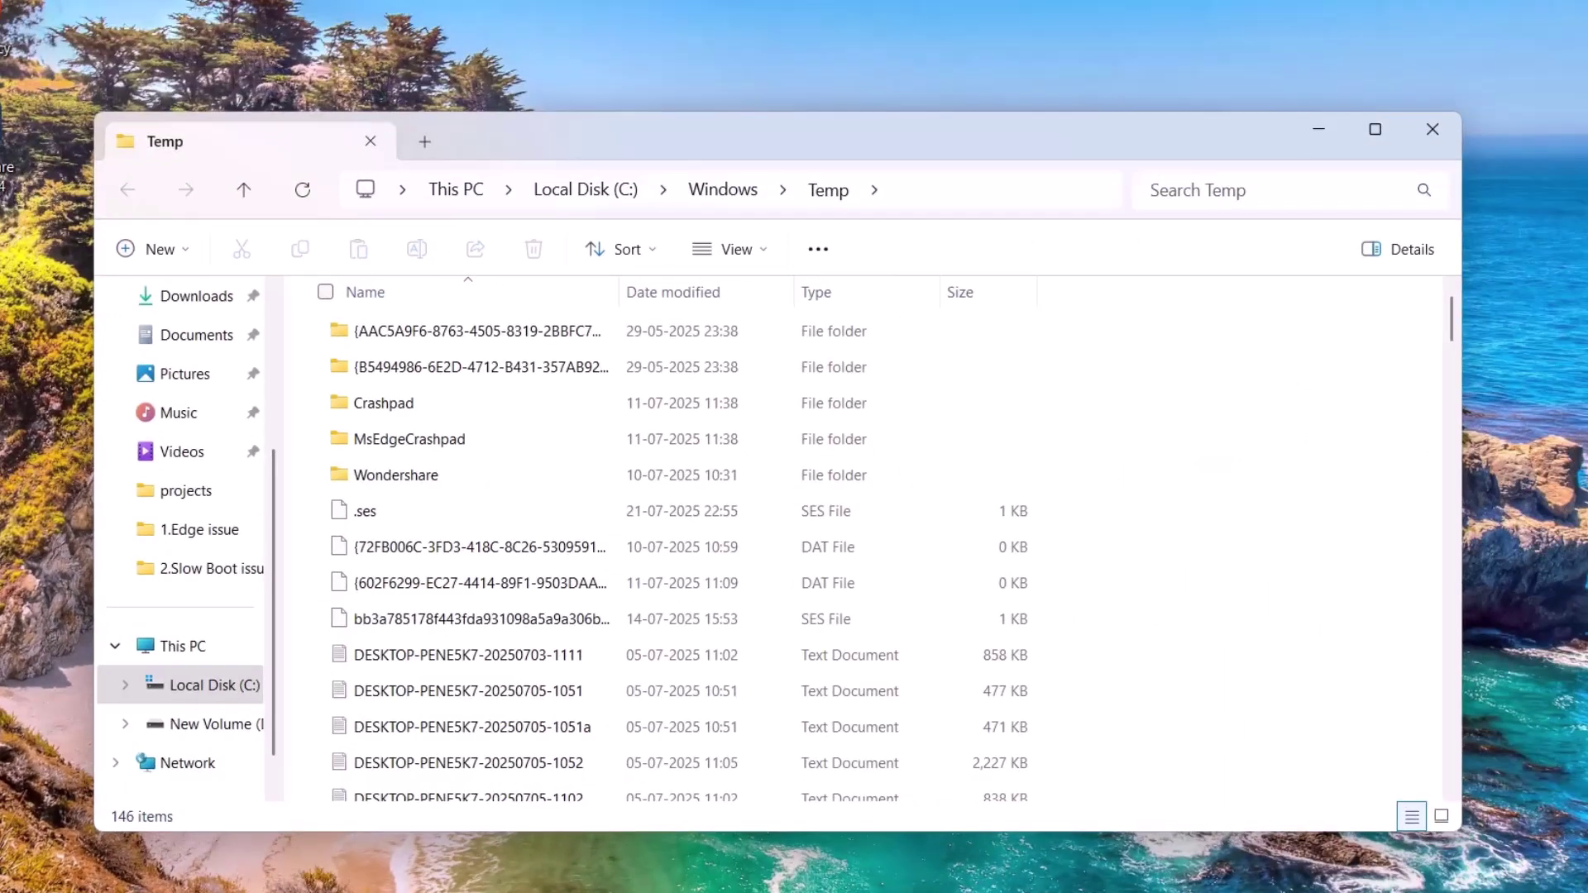
Permanently delete all 146 items in C:\Windows\Temp, leaving 2 behind
key("ctrl+a")
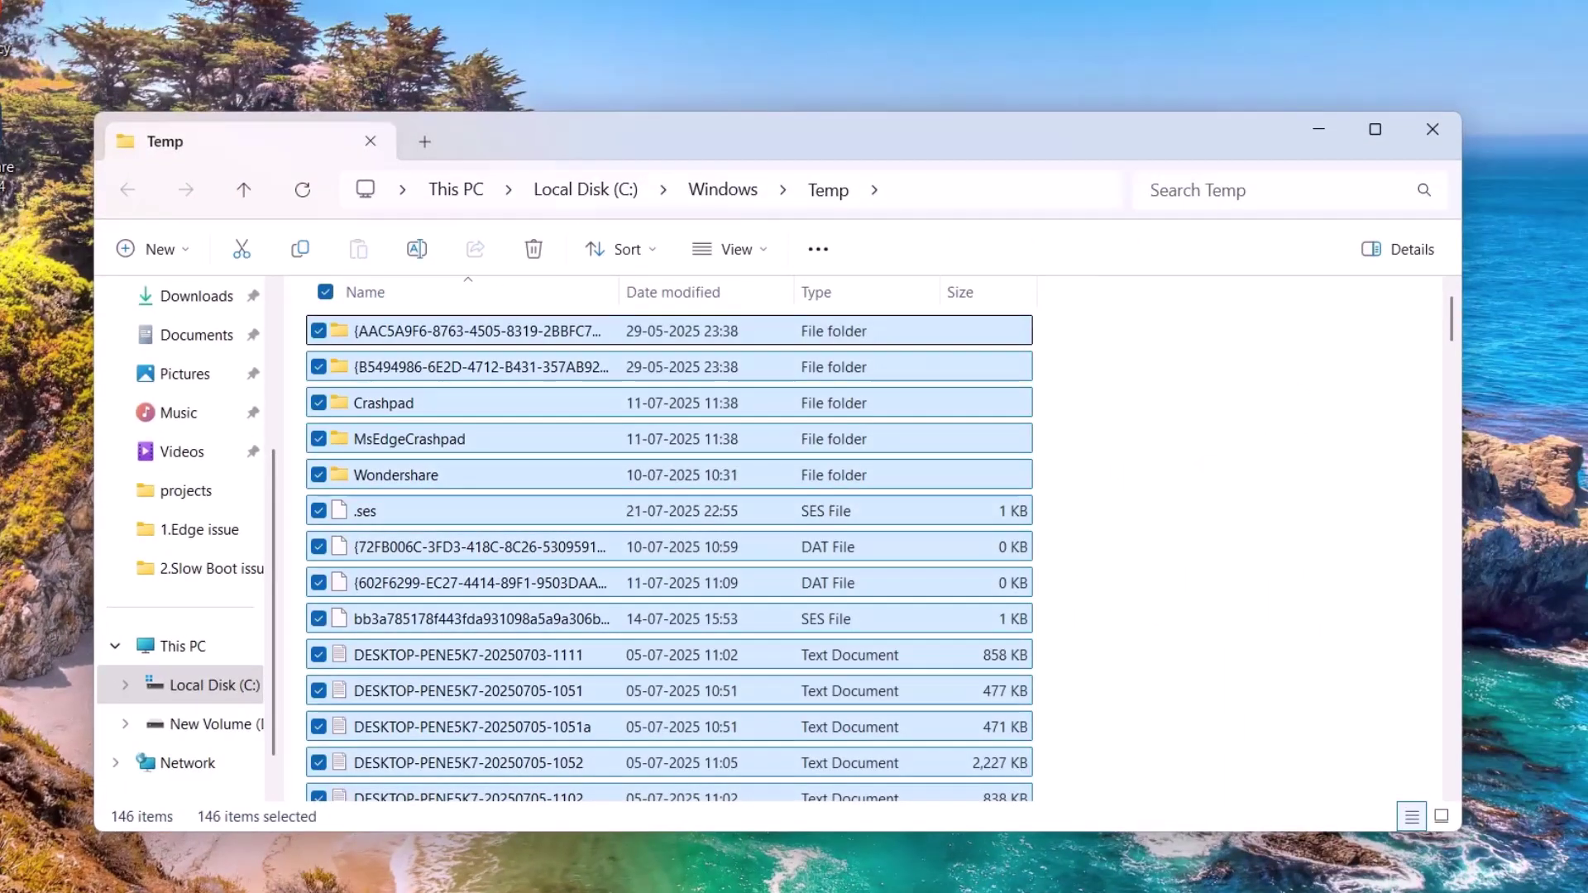
key("shift+Delete")
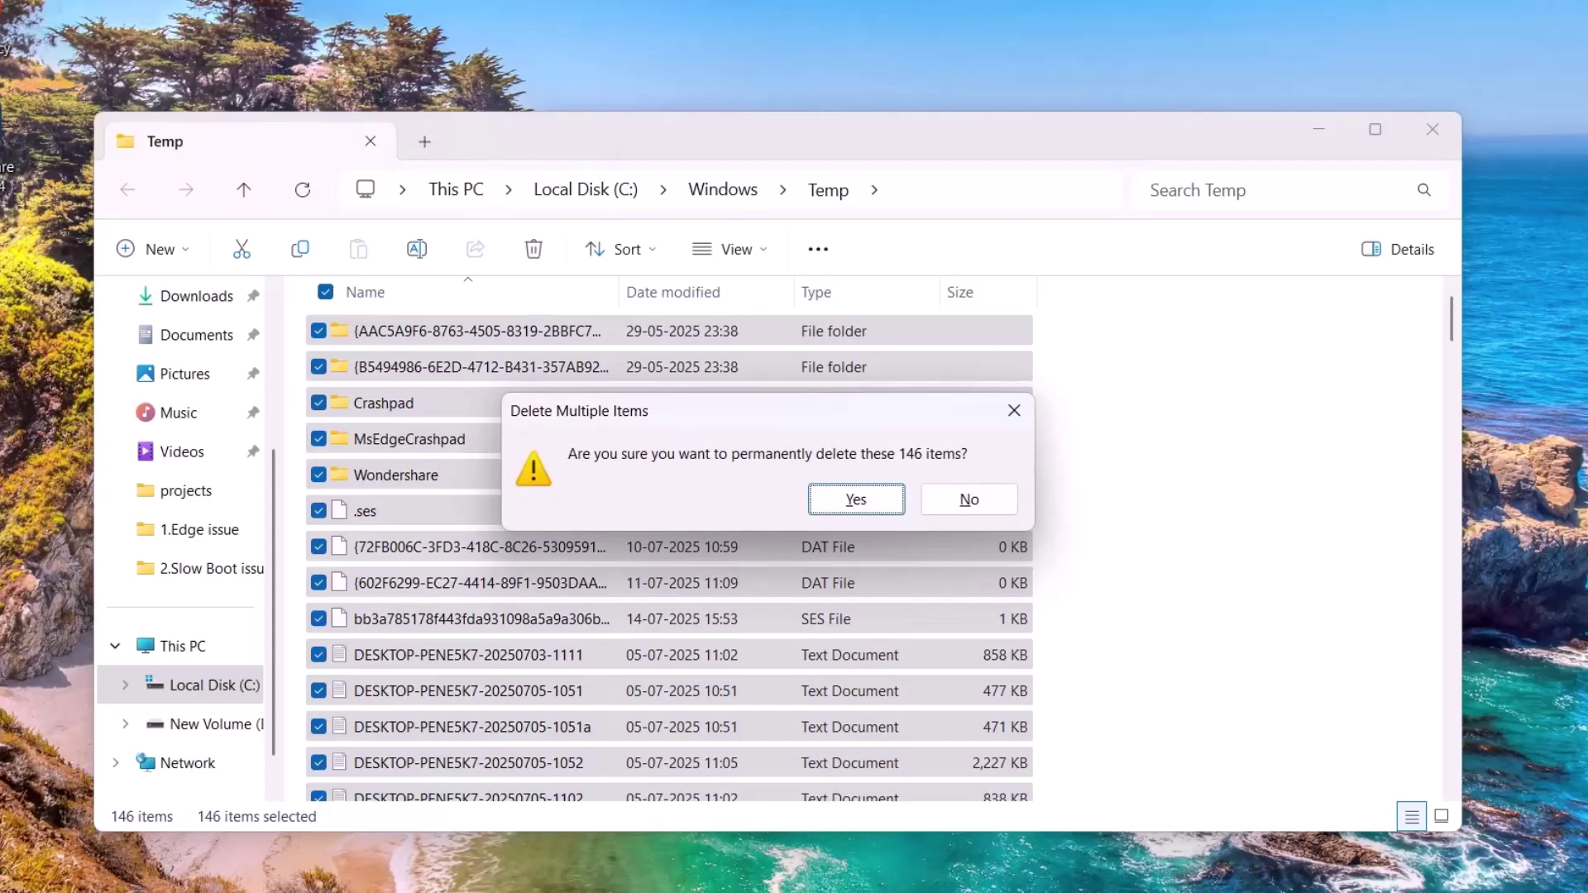
key("Return")
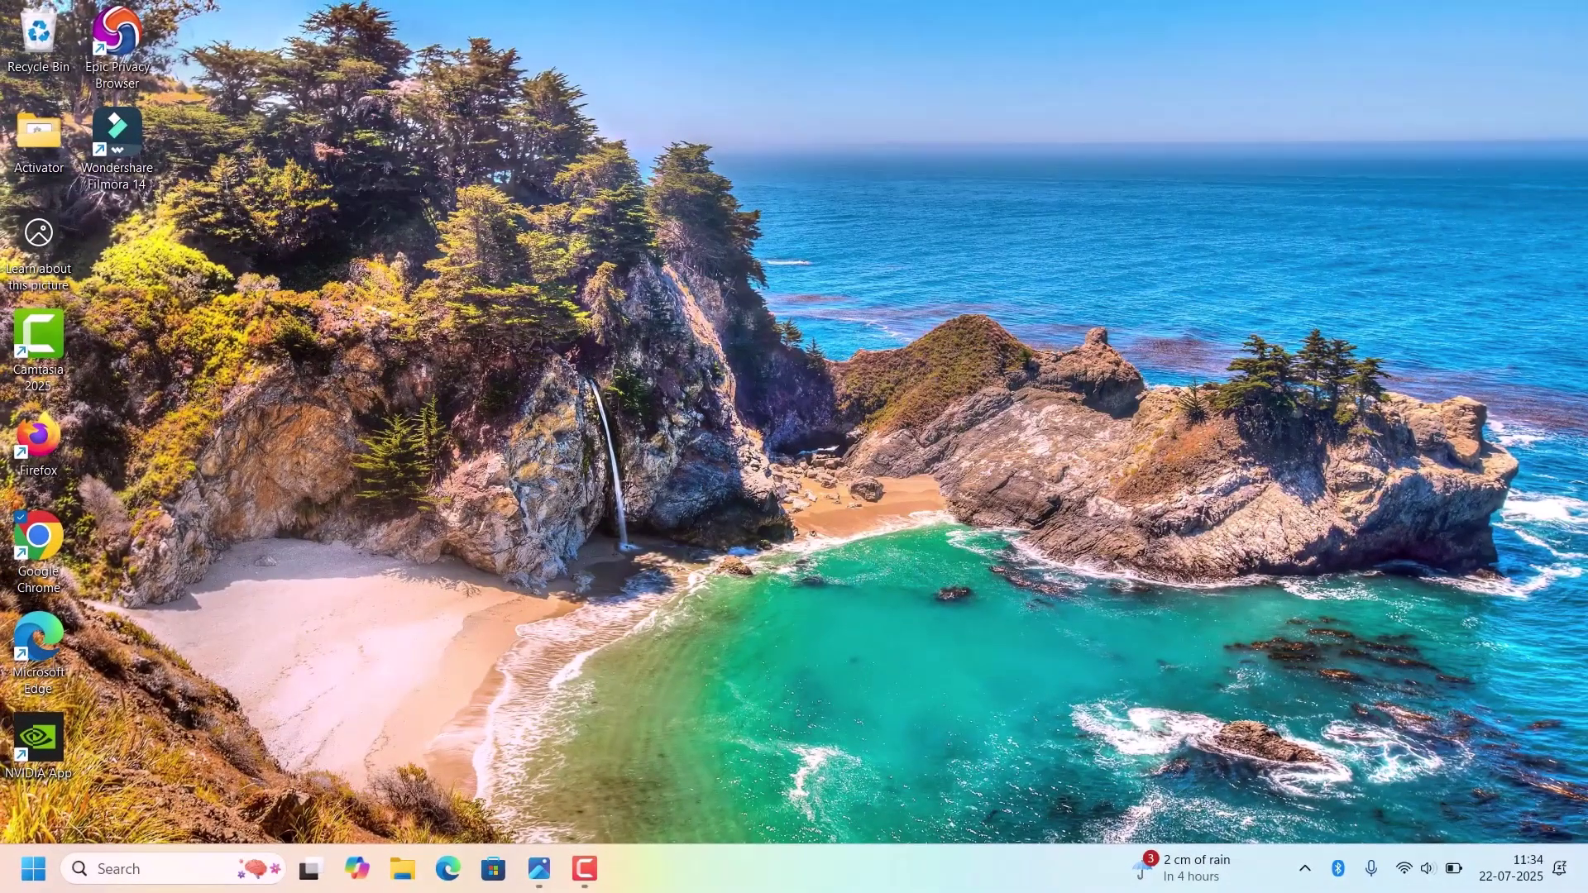
Open the user's %temp% folder from the Run box
key("super+r")
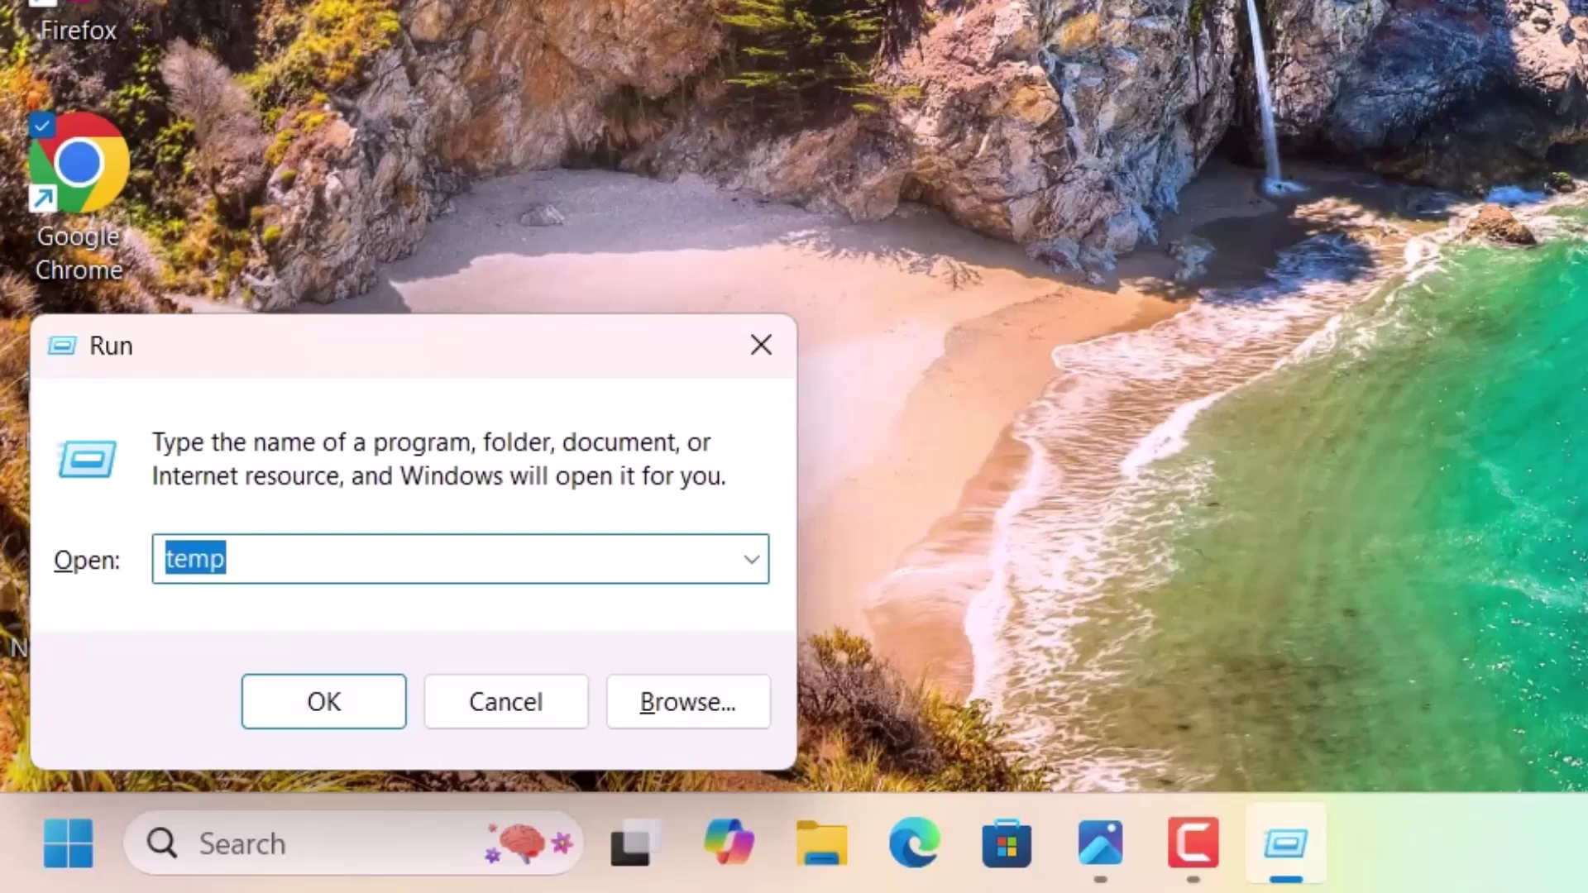
type("%te")
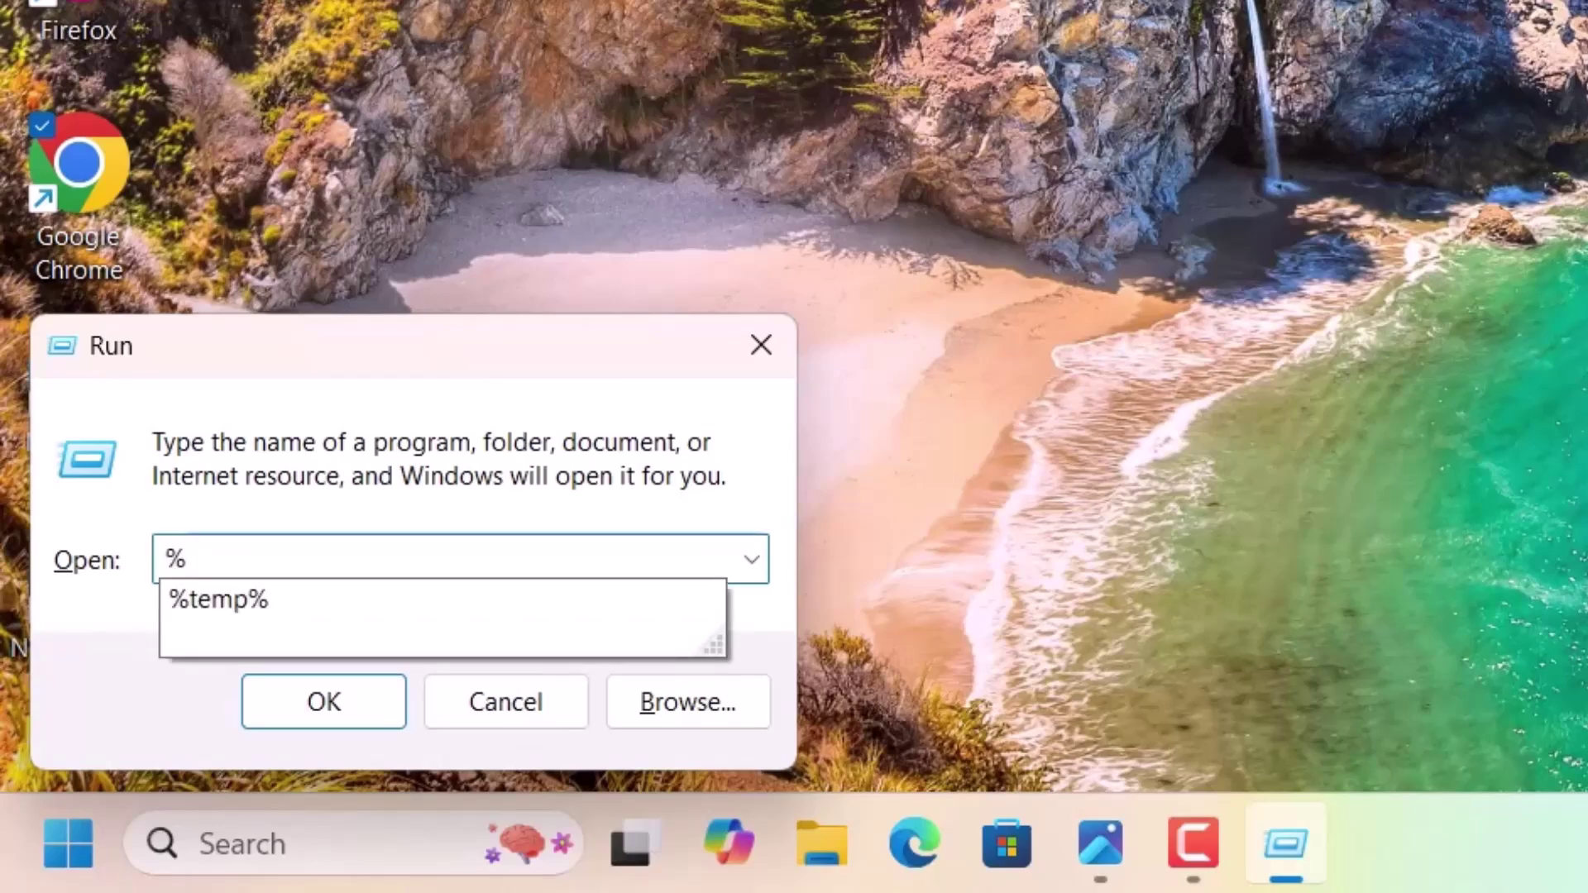
type("mp%")
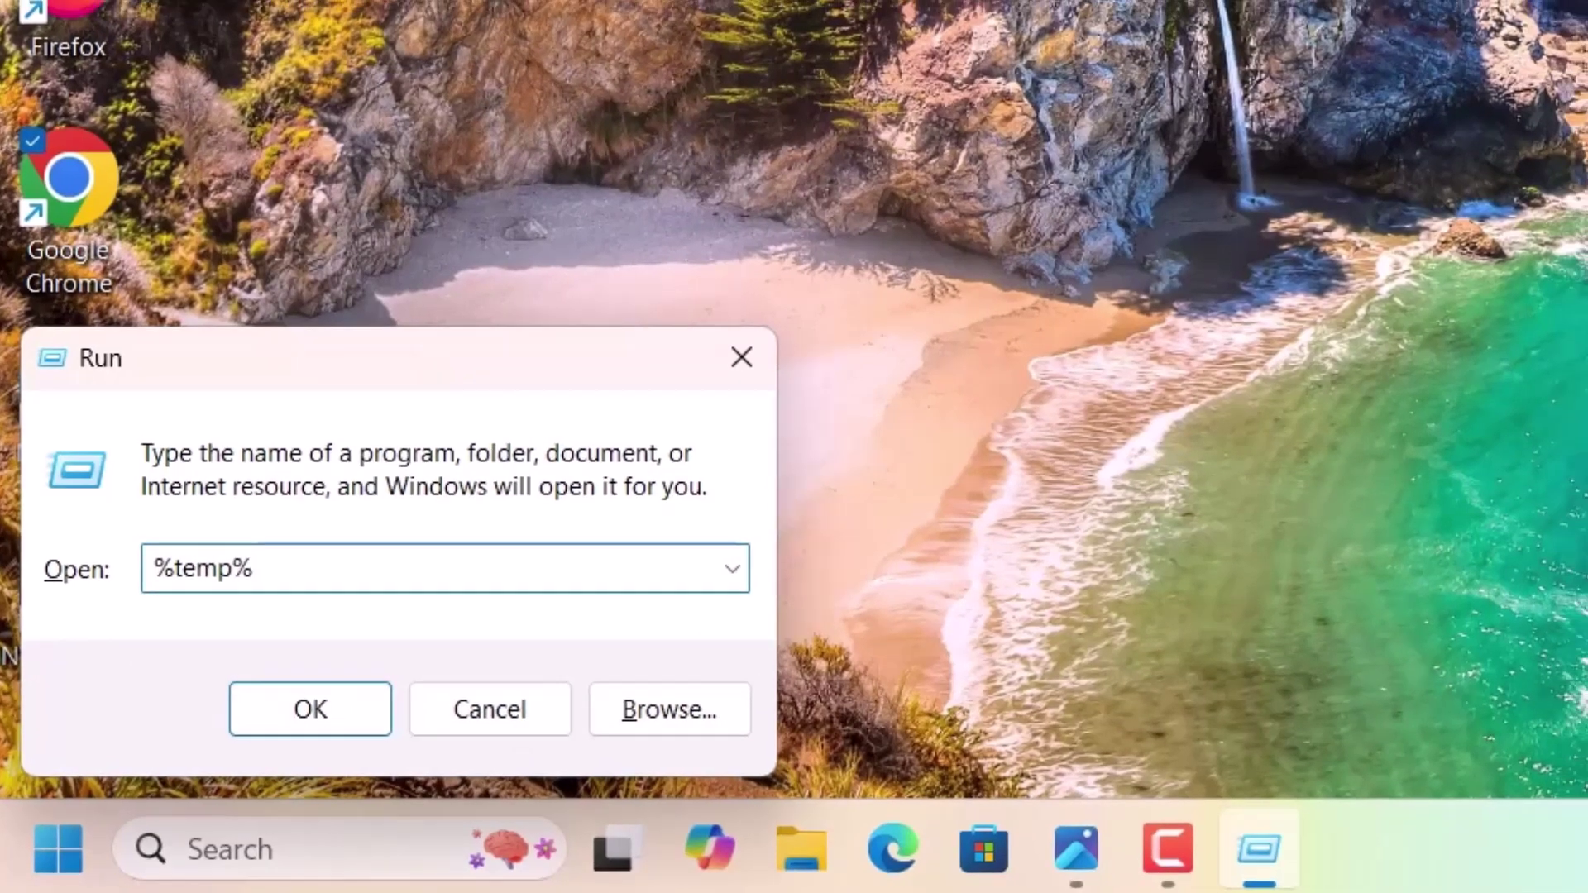
key("Return")
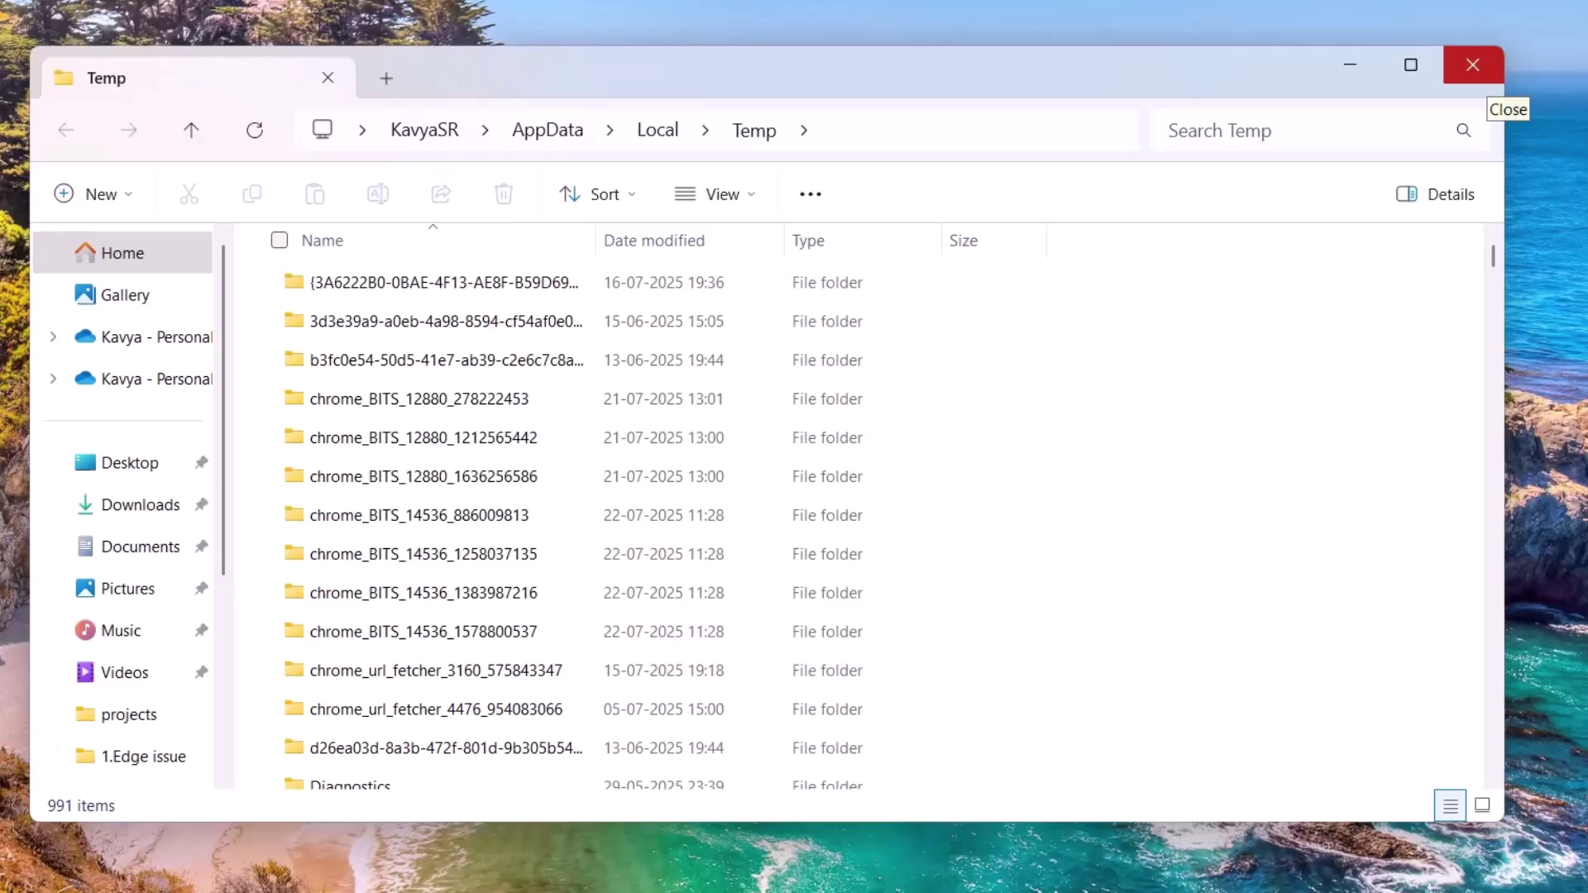
Delete all 991 temporary items with admin permission, leaving 8, and close the folder
key("ctrl+a")
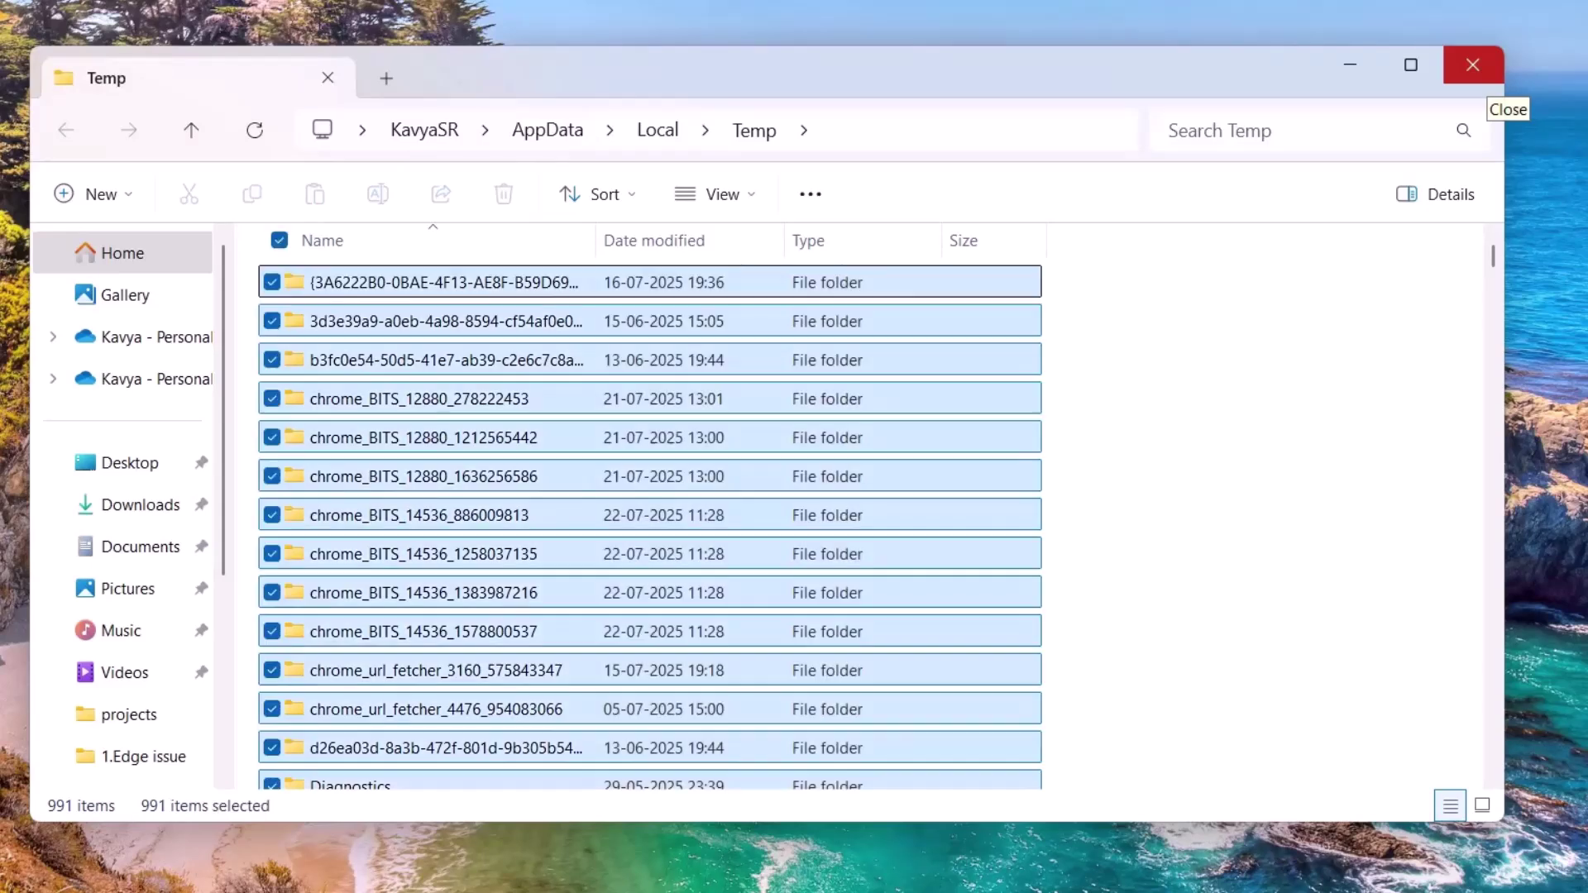
key("Delete")
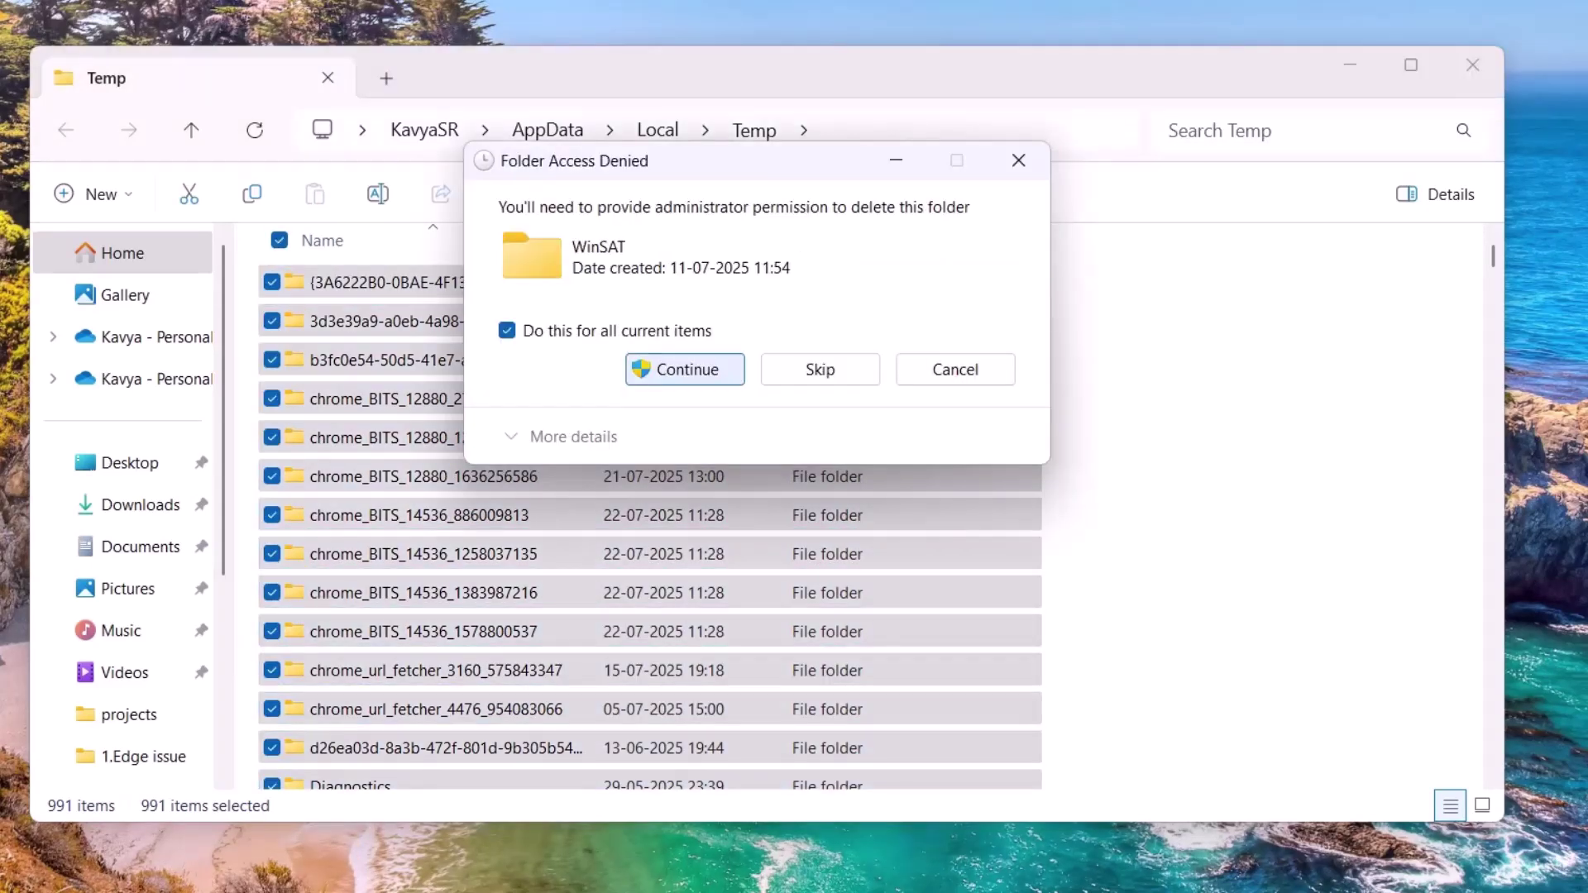
key("Return")
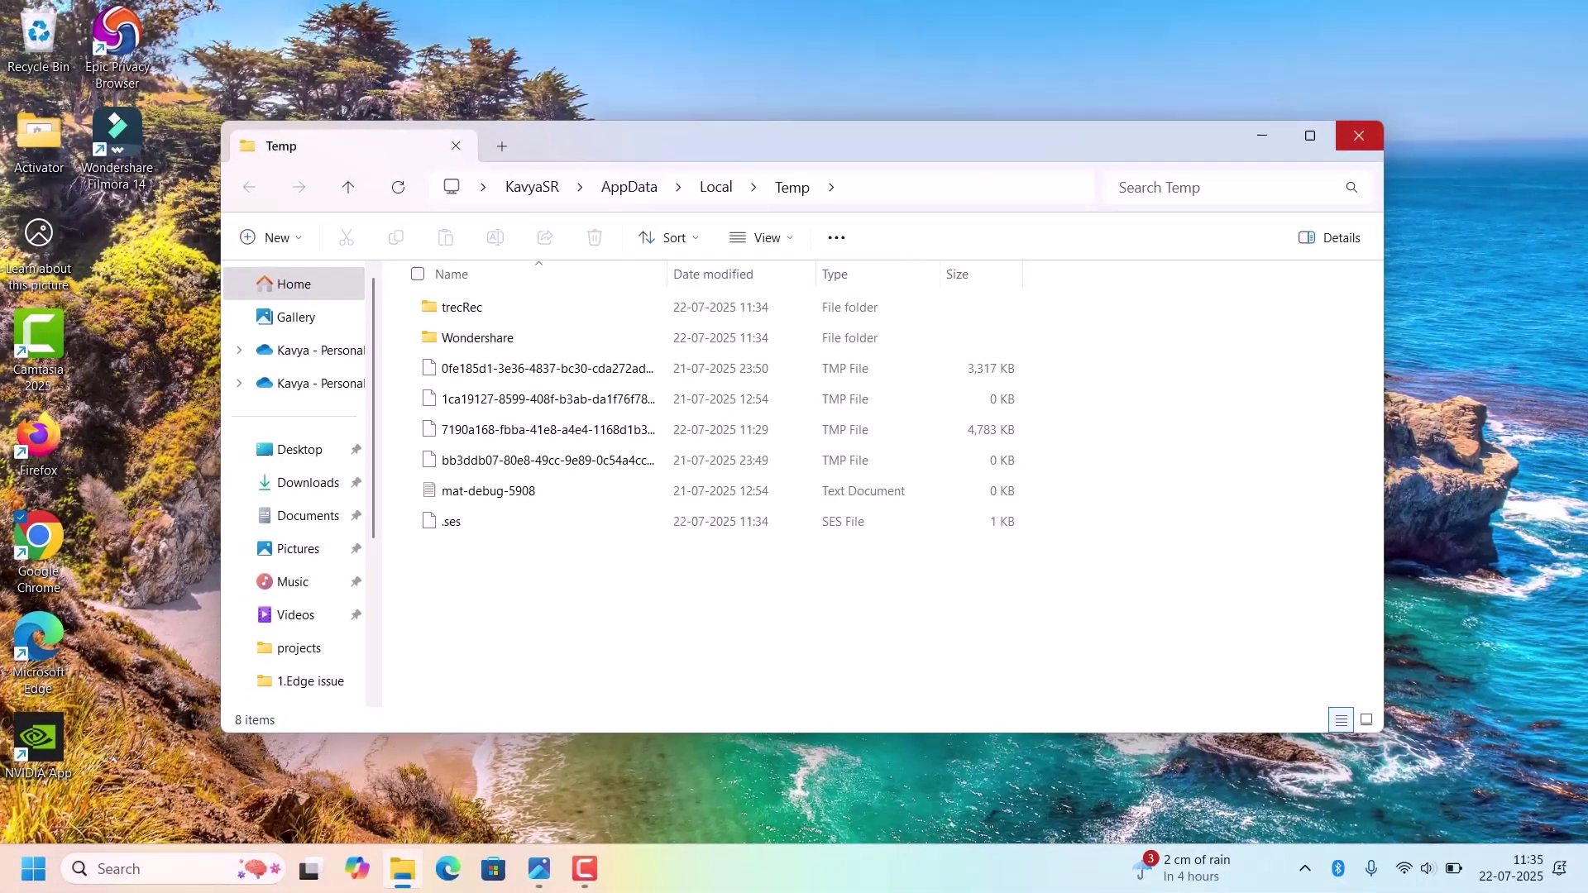
left_click(1358, 135)
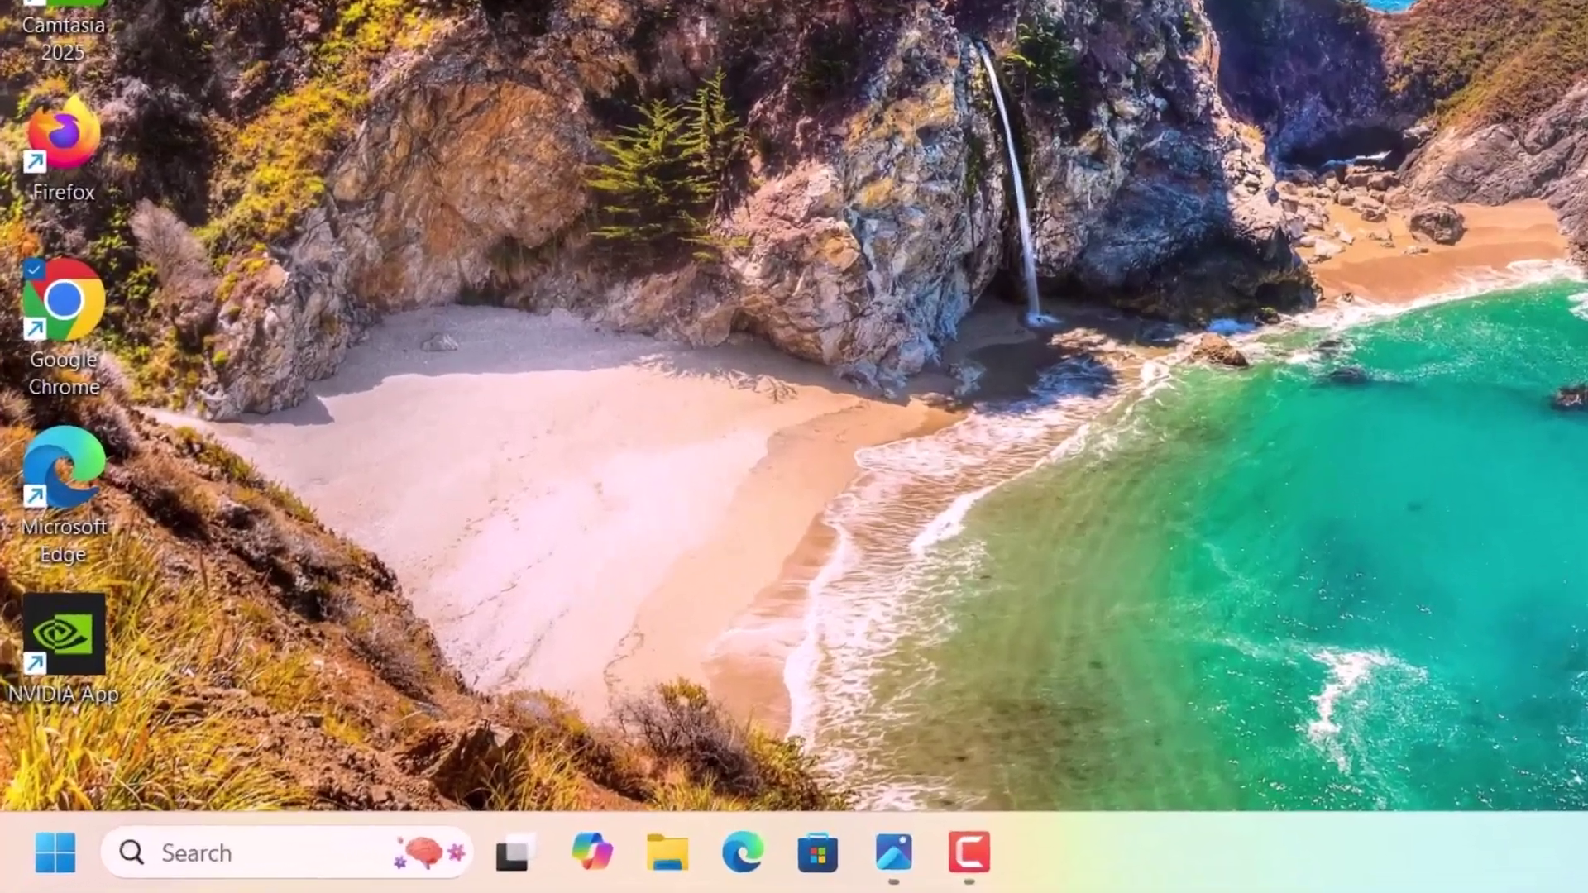
Open C:\Windows\Prefetch via Run 'prefetch' and permanently delete its 15 files
key("super+r")
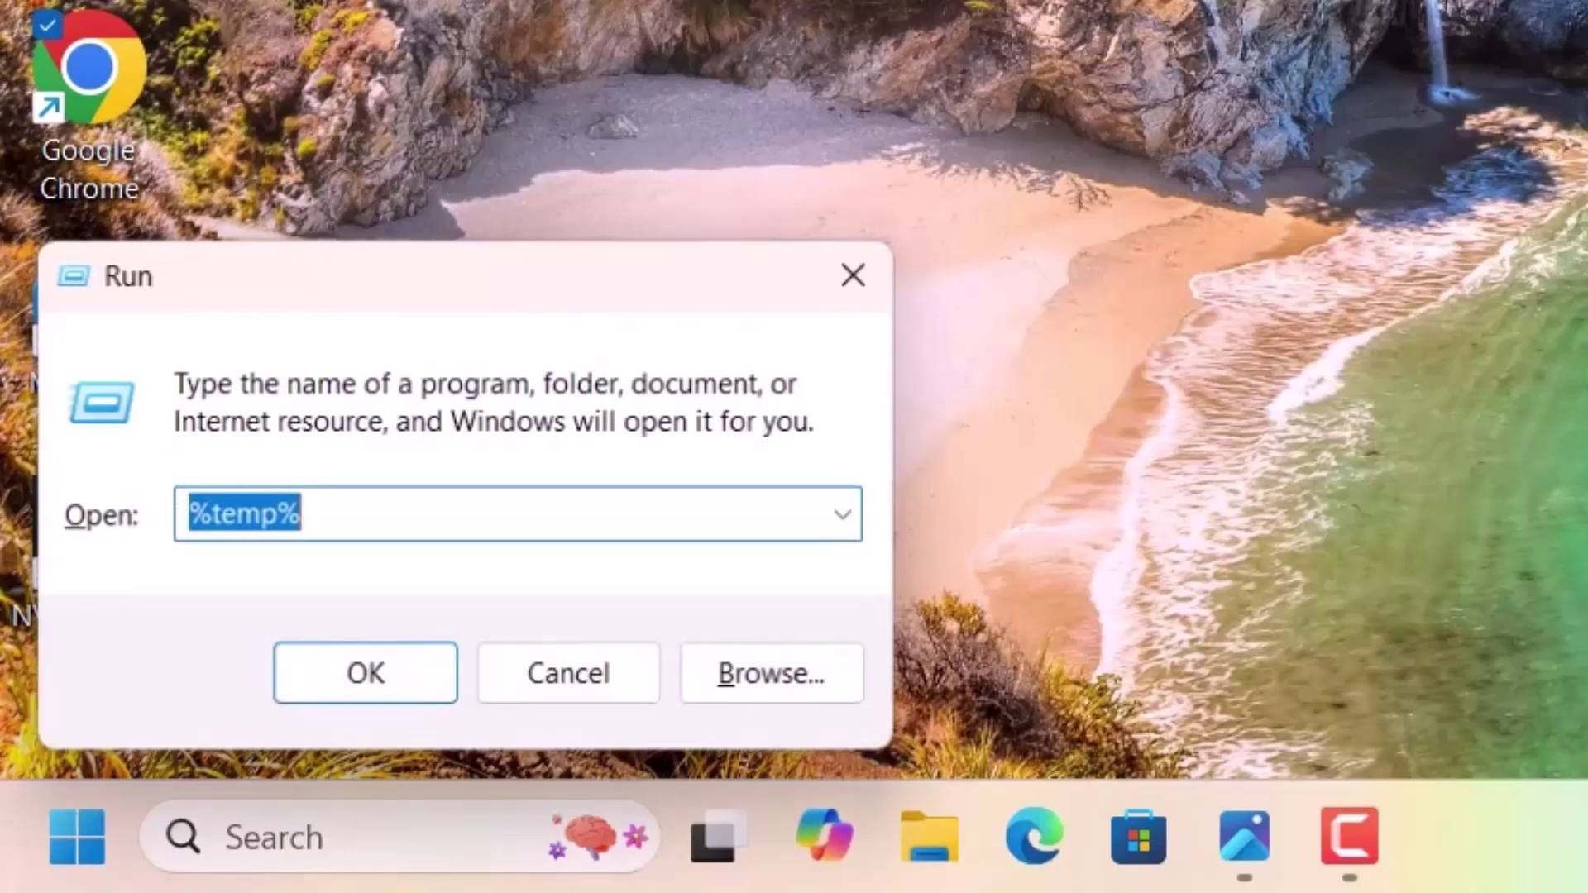
type("prefetch")
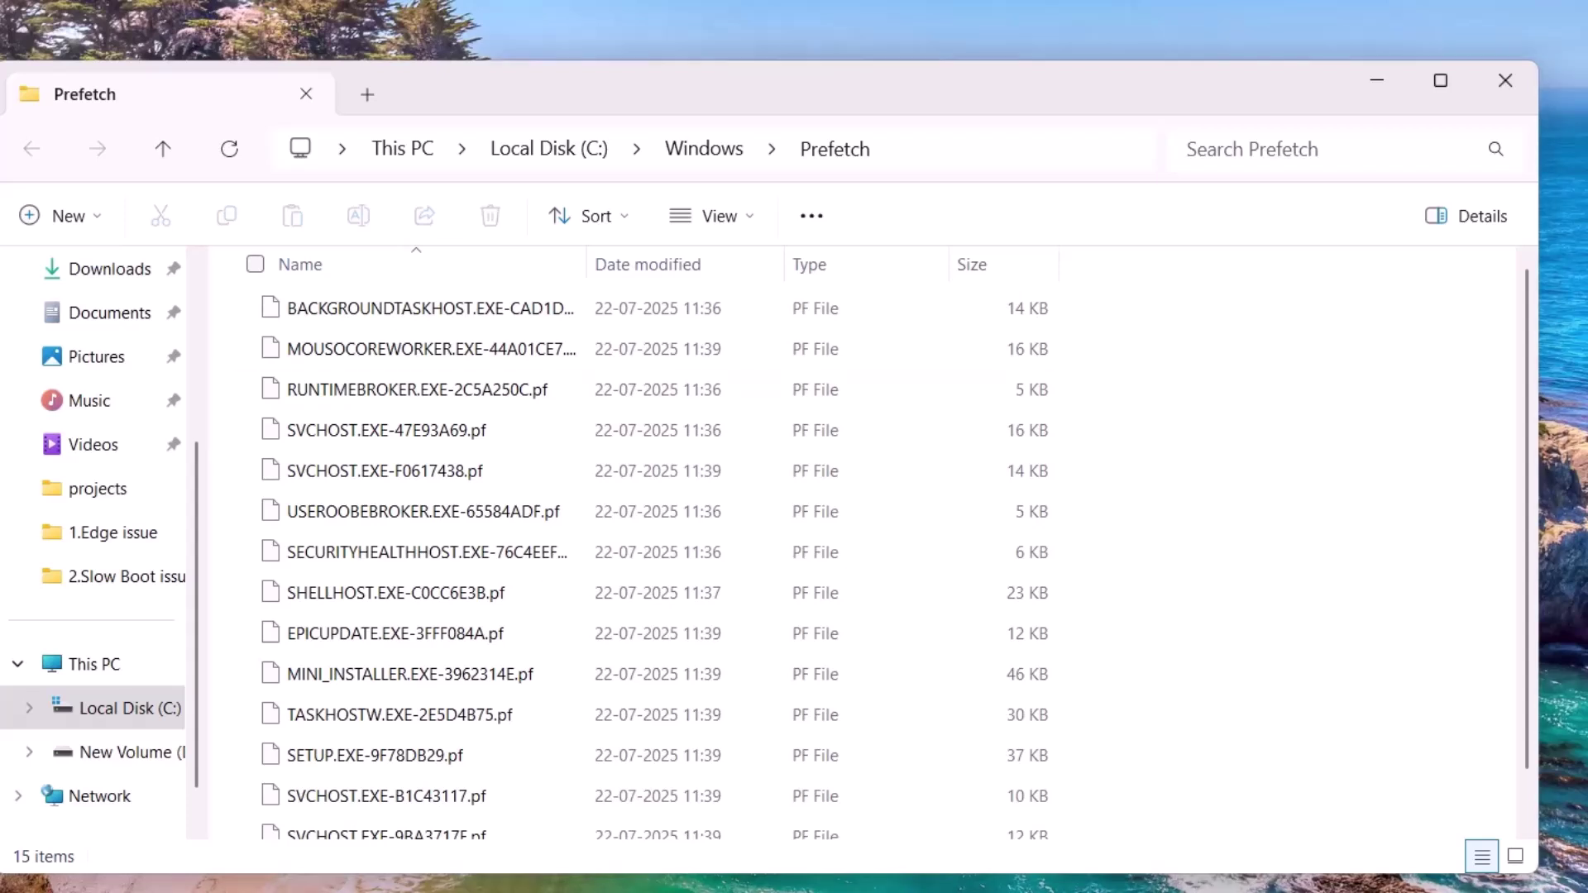
key("ctrl+a")
key("shift+Delete")
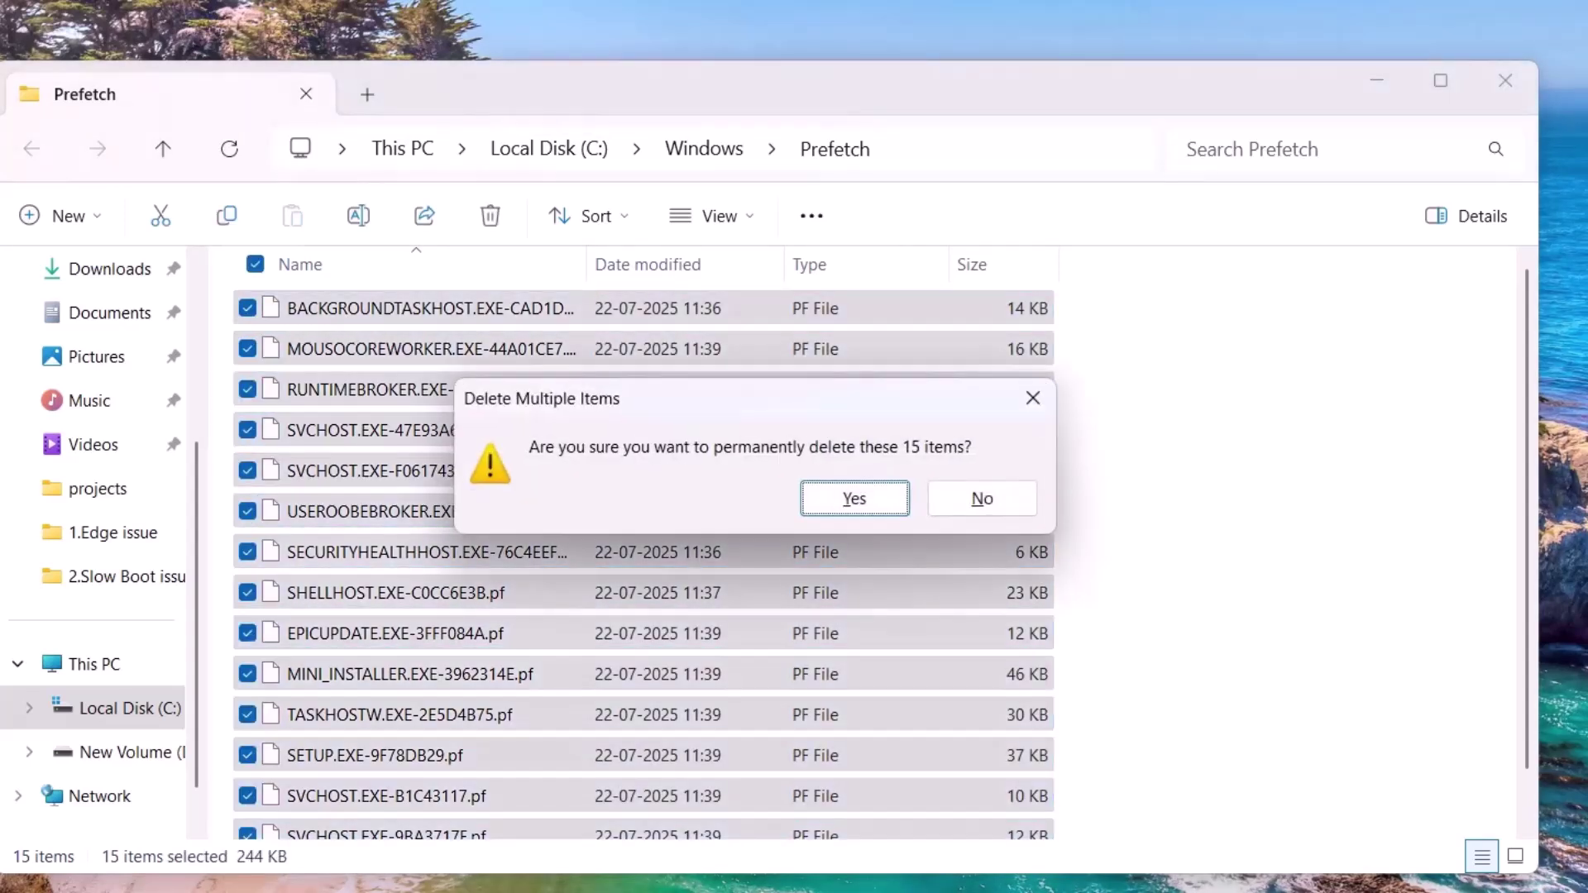
key("Return")
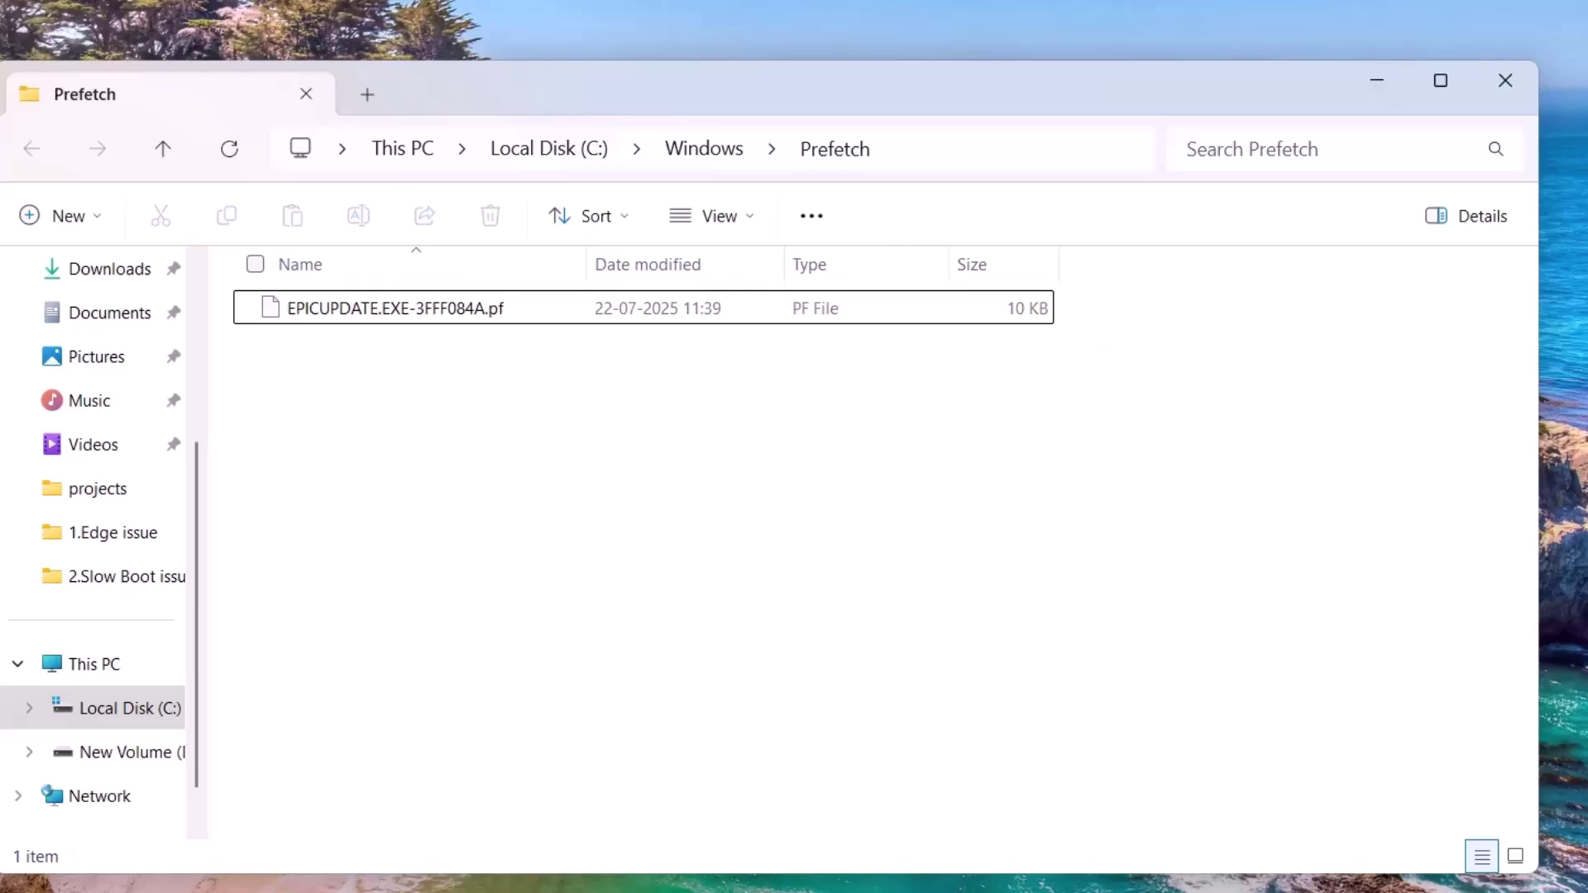
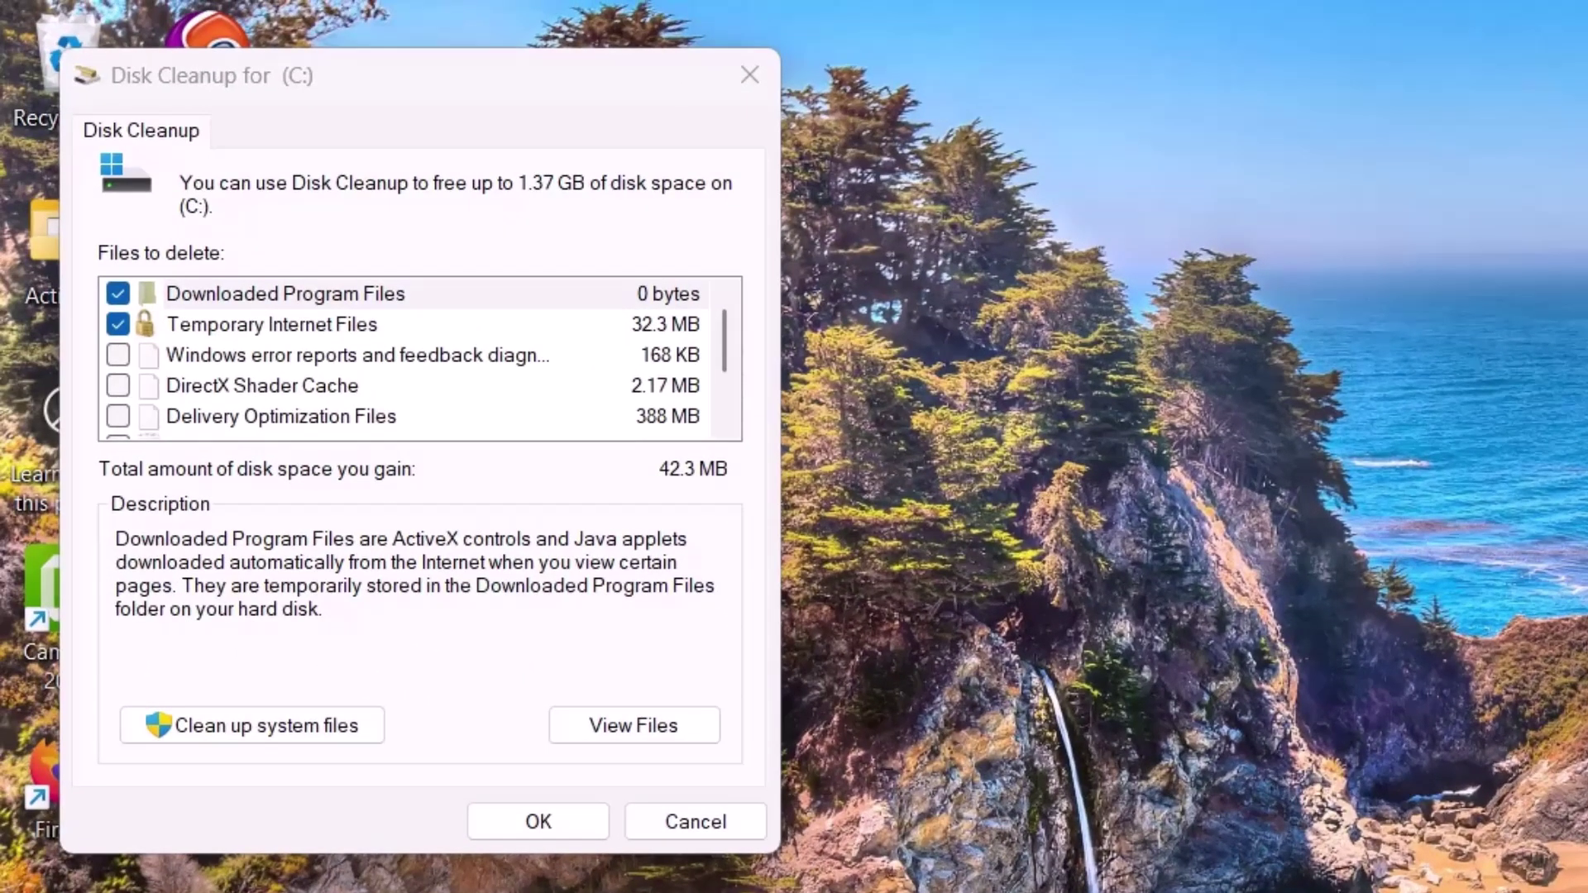
Add Temporary files and Recycle Bin to the C: cleanup, totalling 0.99 GB, and confirm with OK
scroll(406, 356, "down", 1)
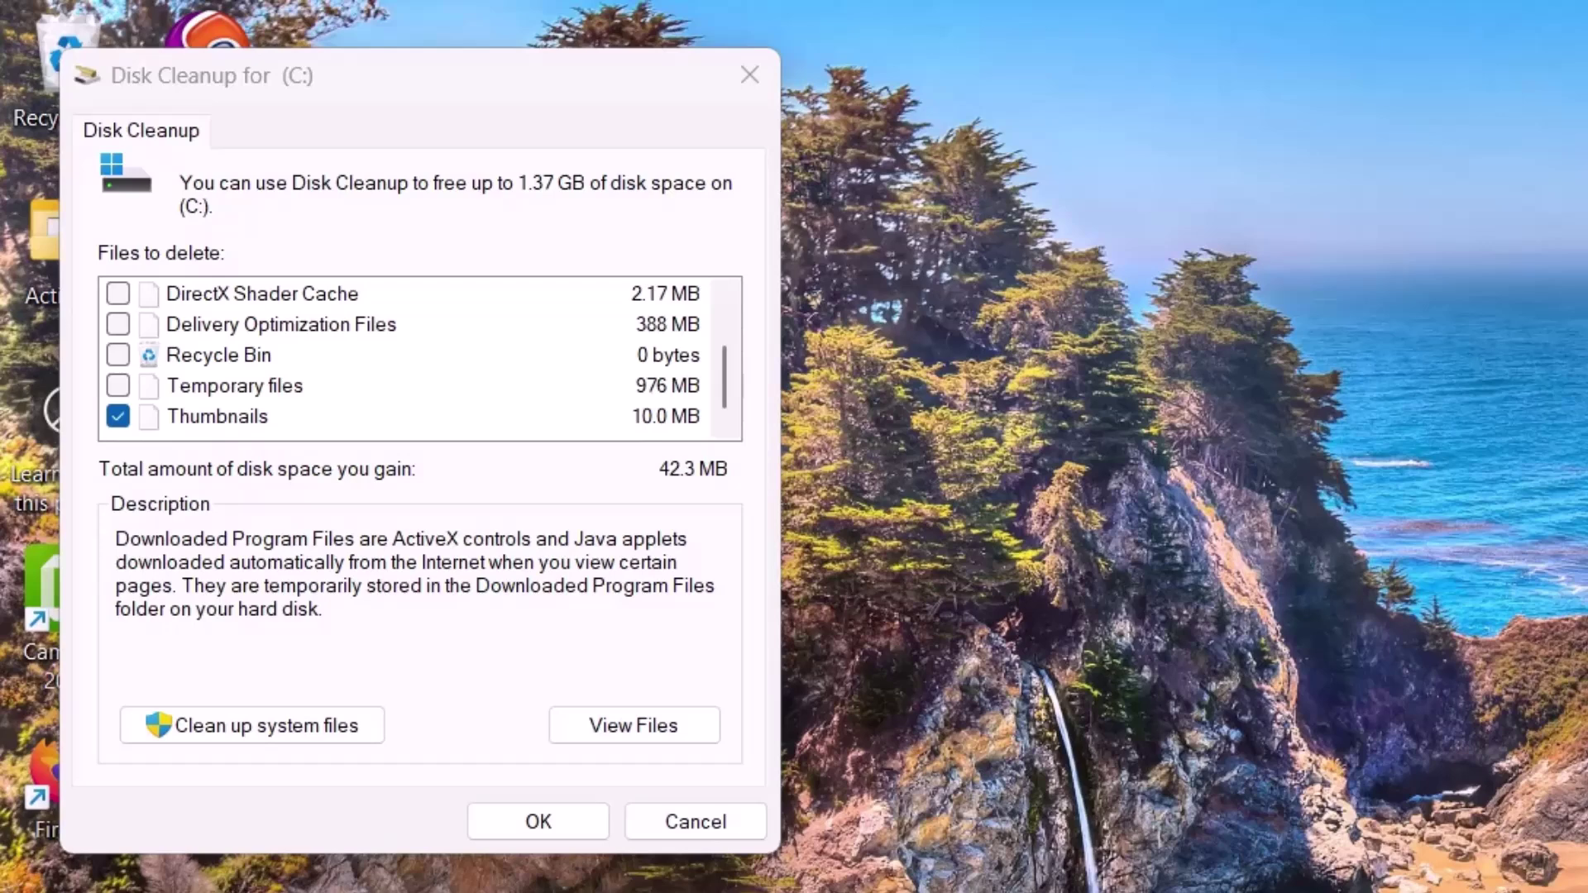
left_click(118, 385)
left_click(119, 354)
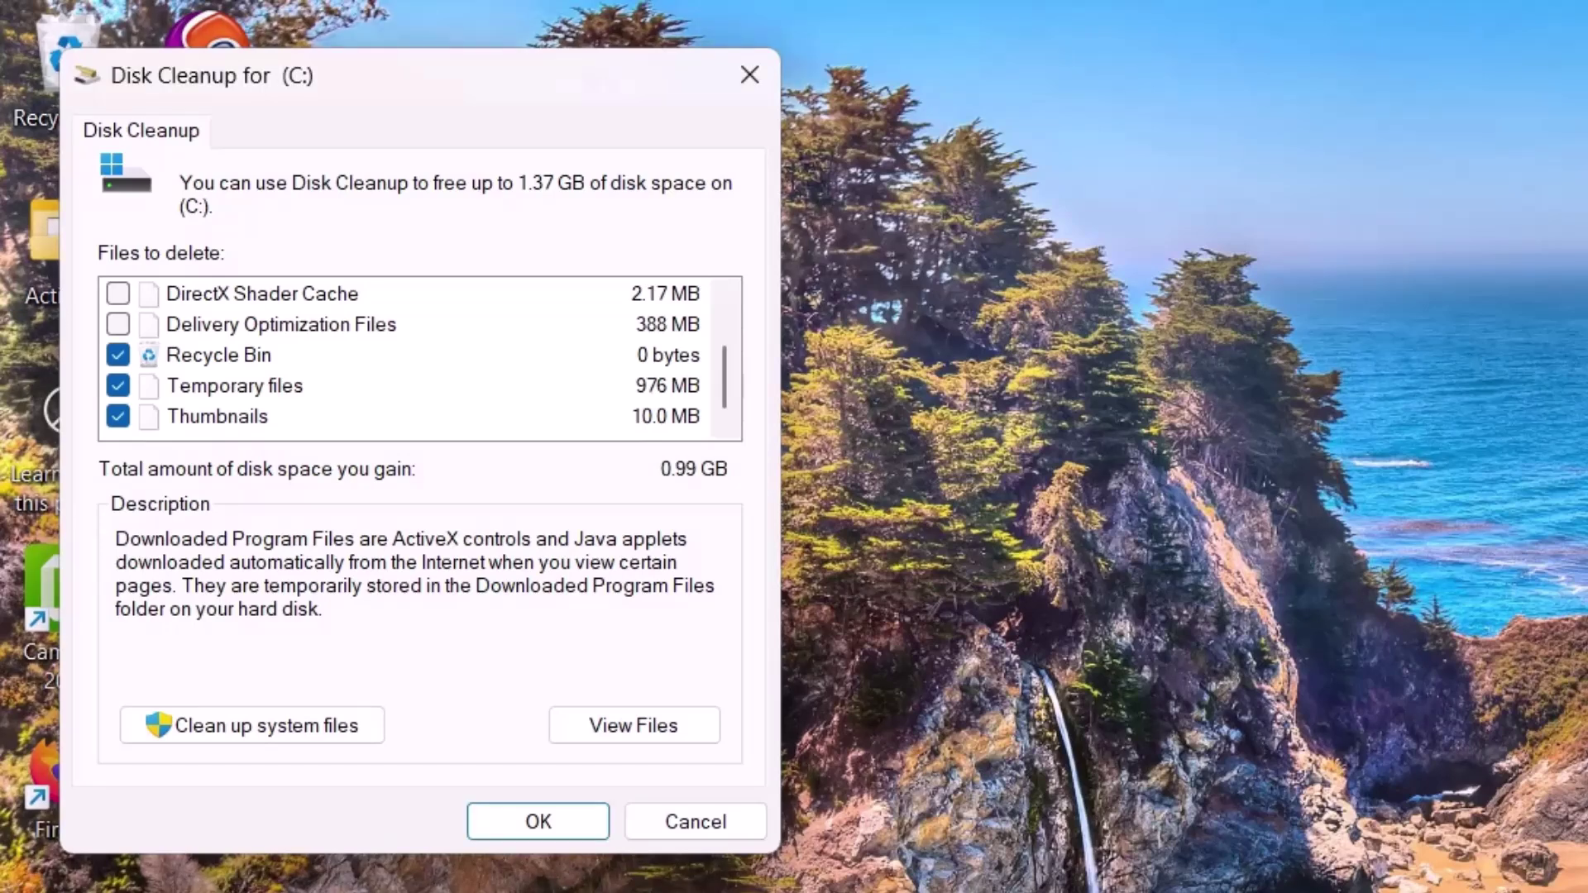
scroll(405, 355, "up", 1)
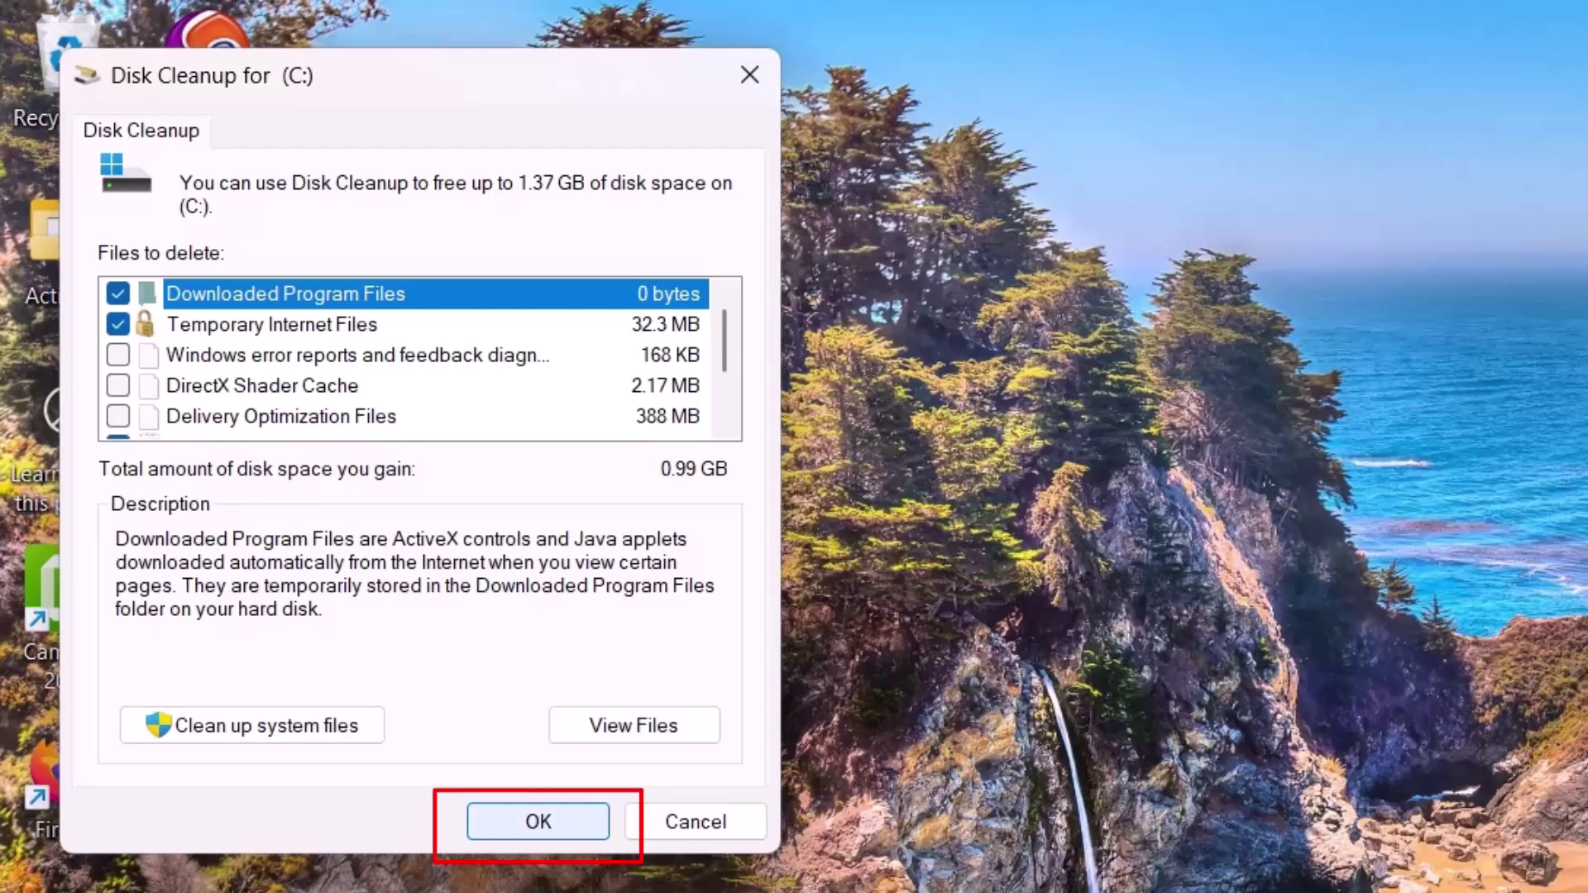
left_click(538, 822)
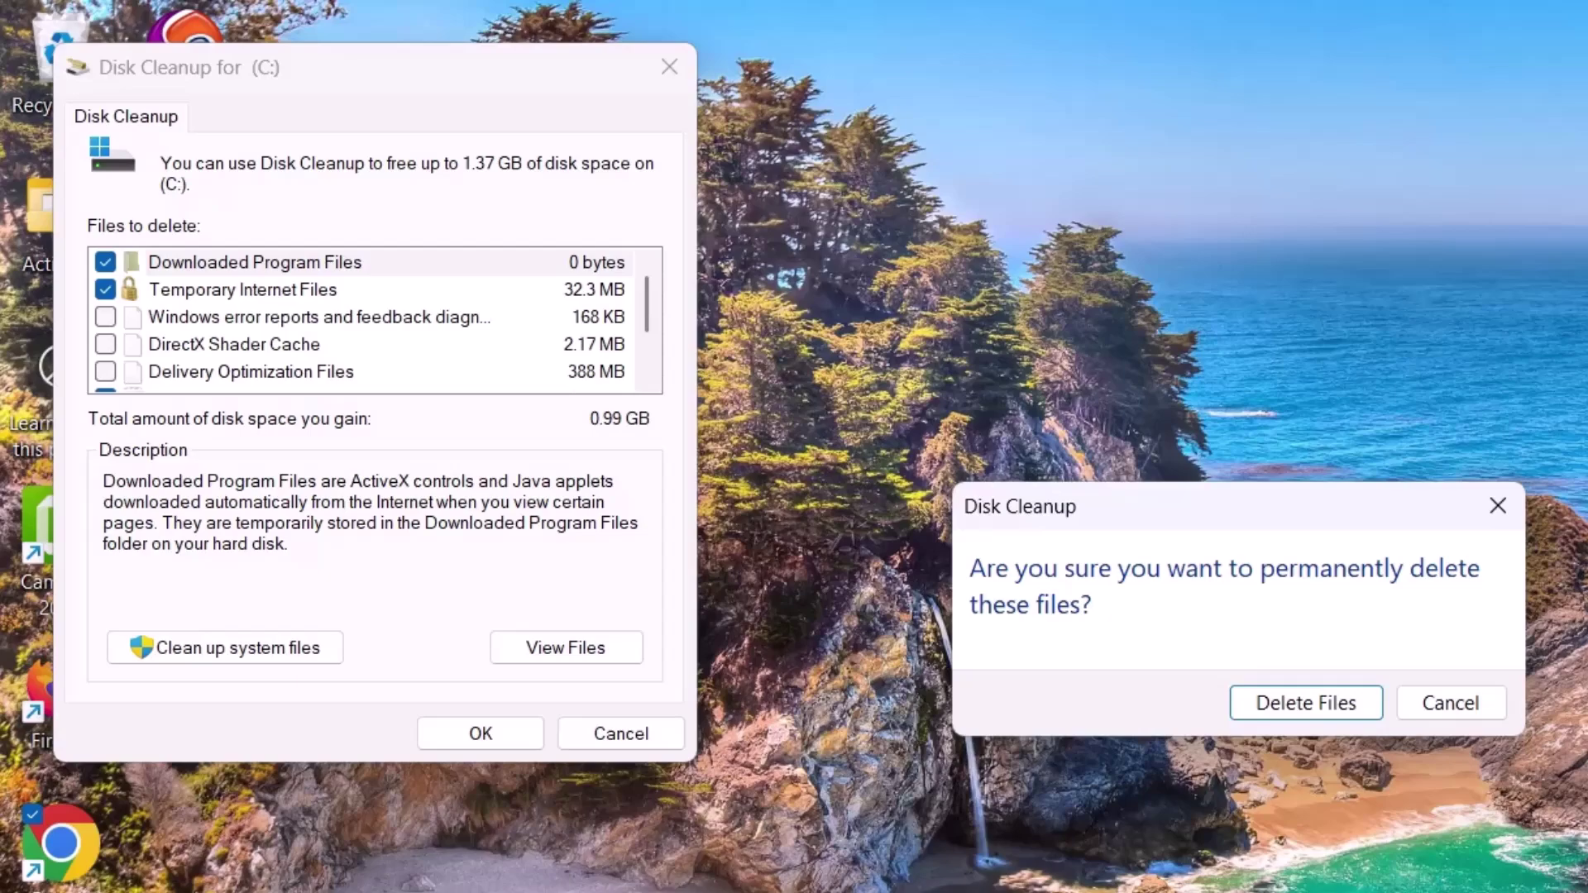
Confirm Delete Files so the selected files are permanently removed from C:
key("Return")
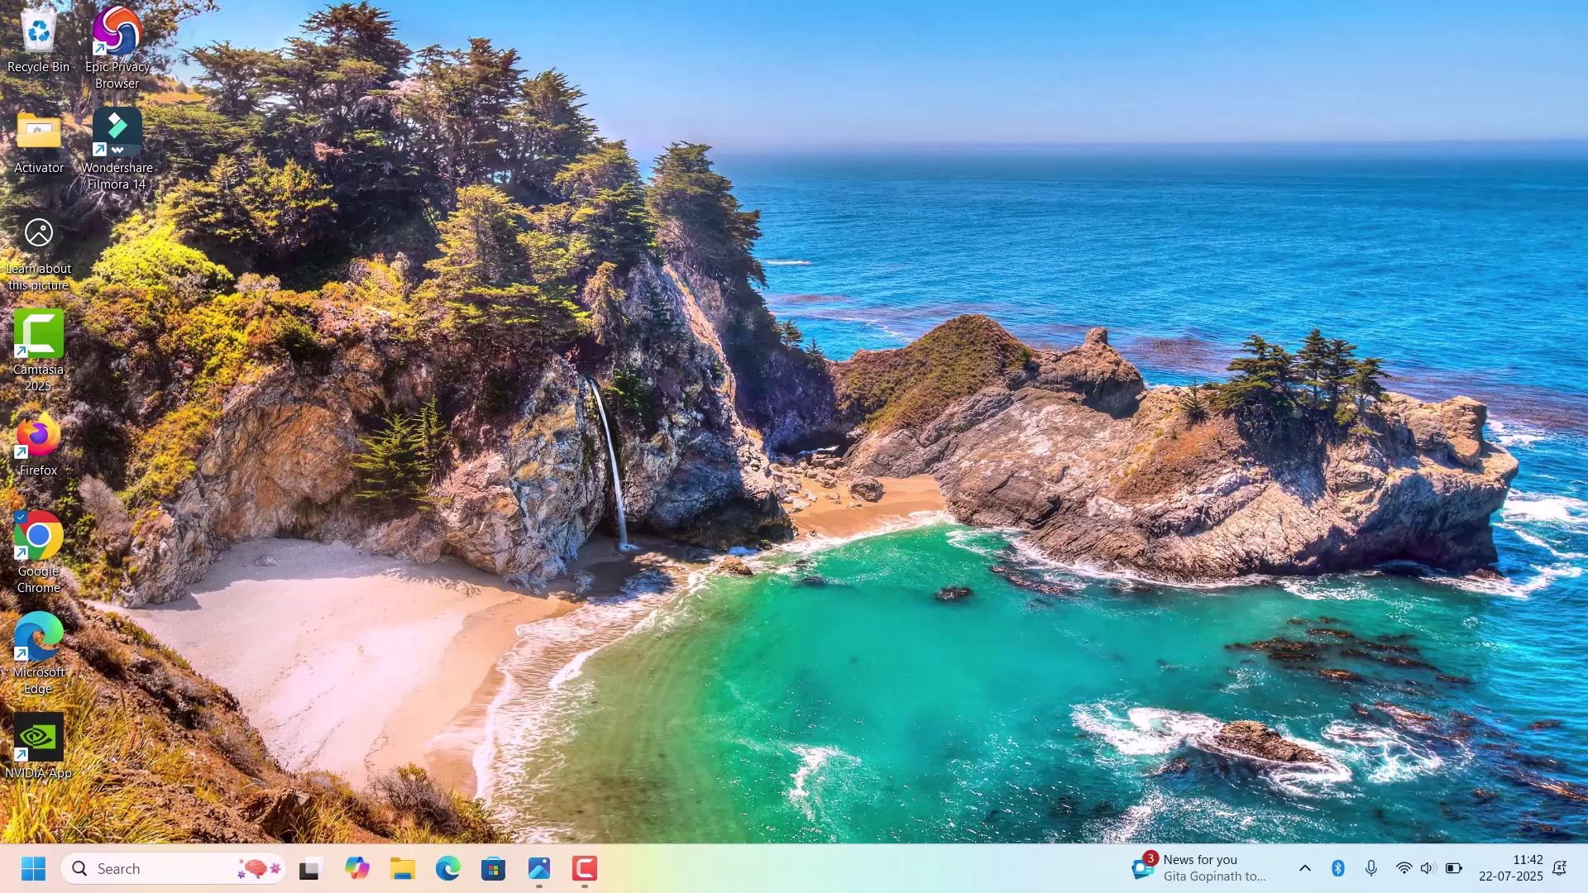
Search 'resto' and open System Properties on the System Protection tab
key("super")
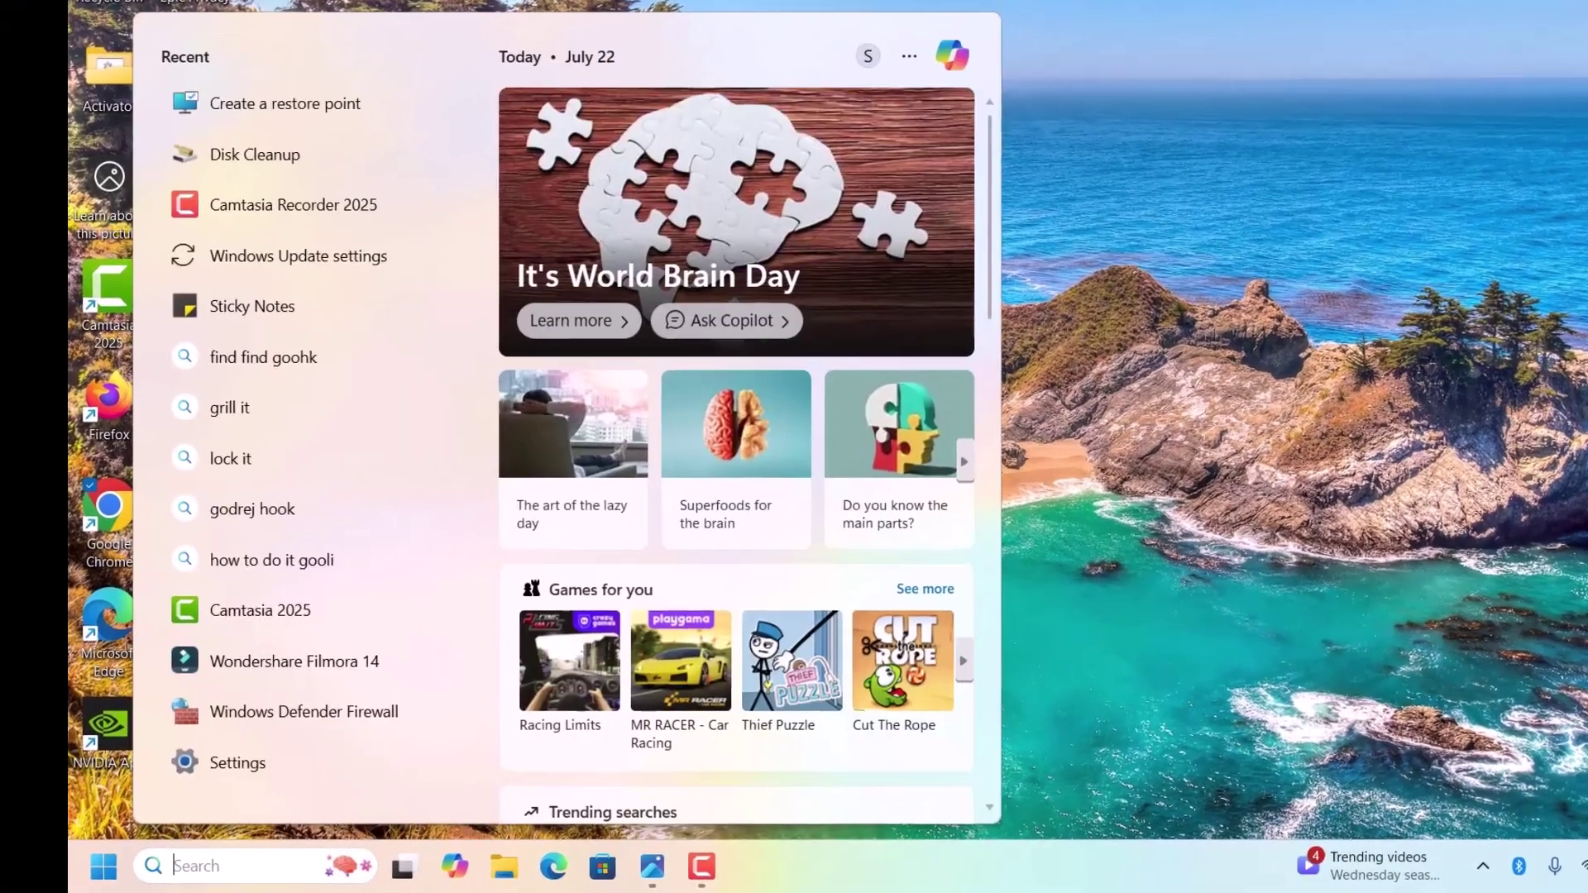
type("resto")
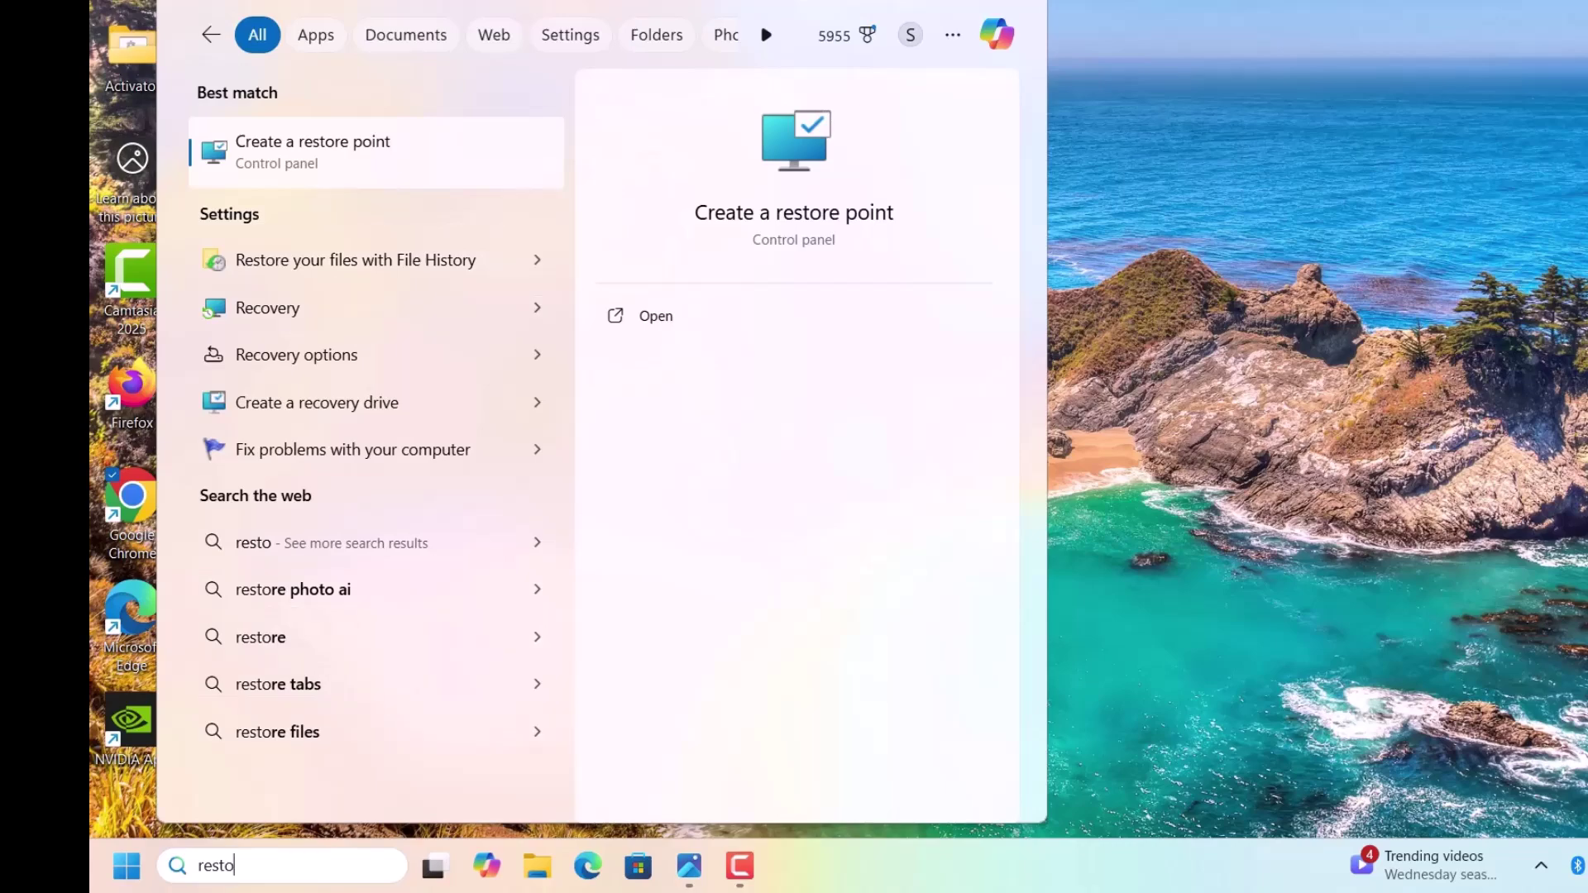
key("Return")
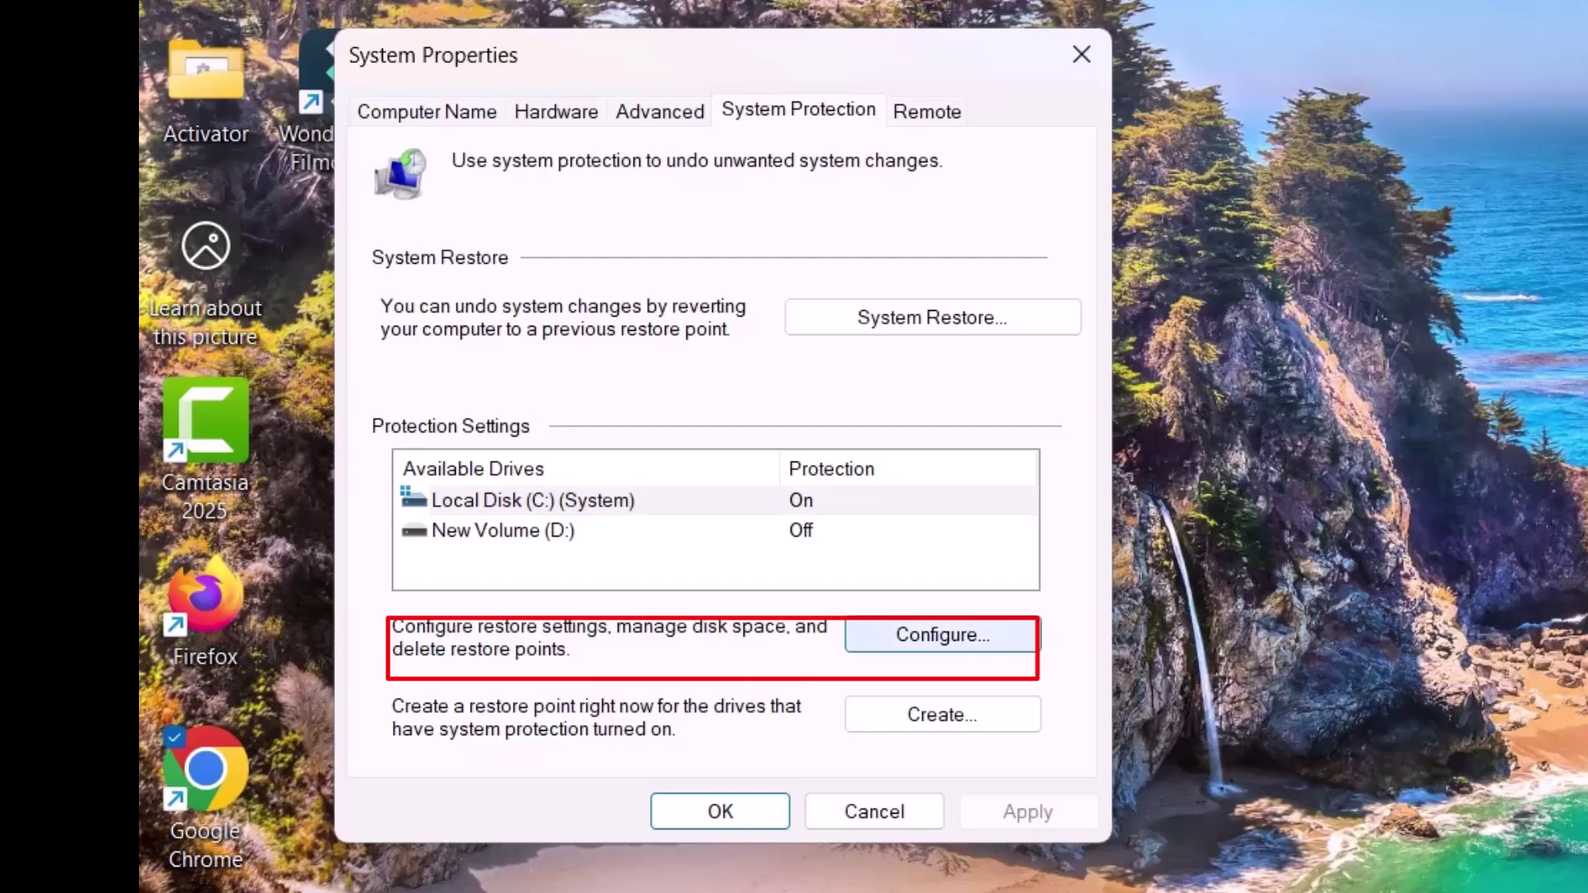
Delete all Local Disk (C:) restore points, dropping usage to 0 bytes, and close System Properties
left_click(942, 634)
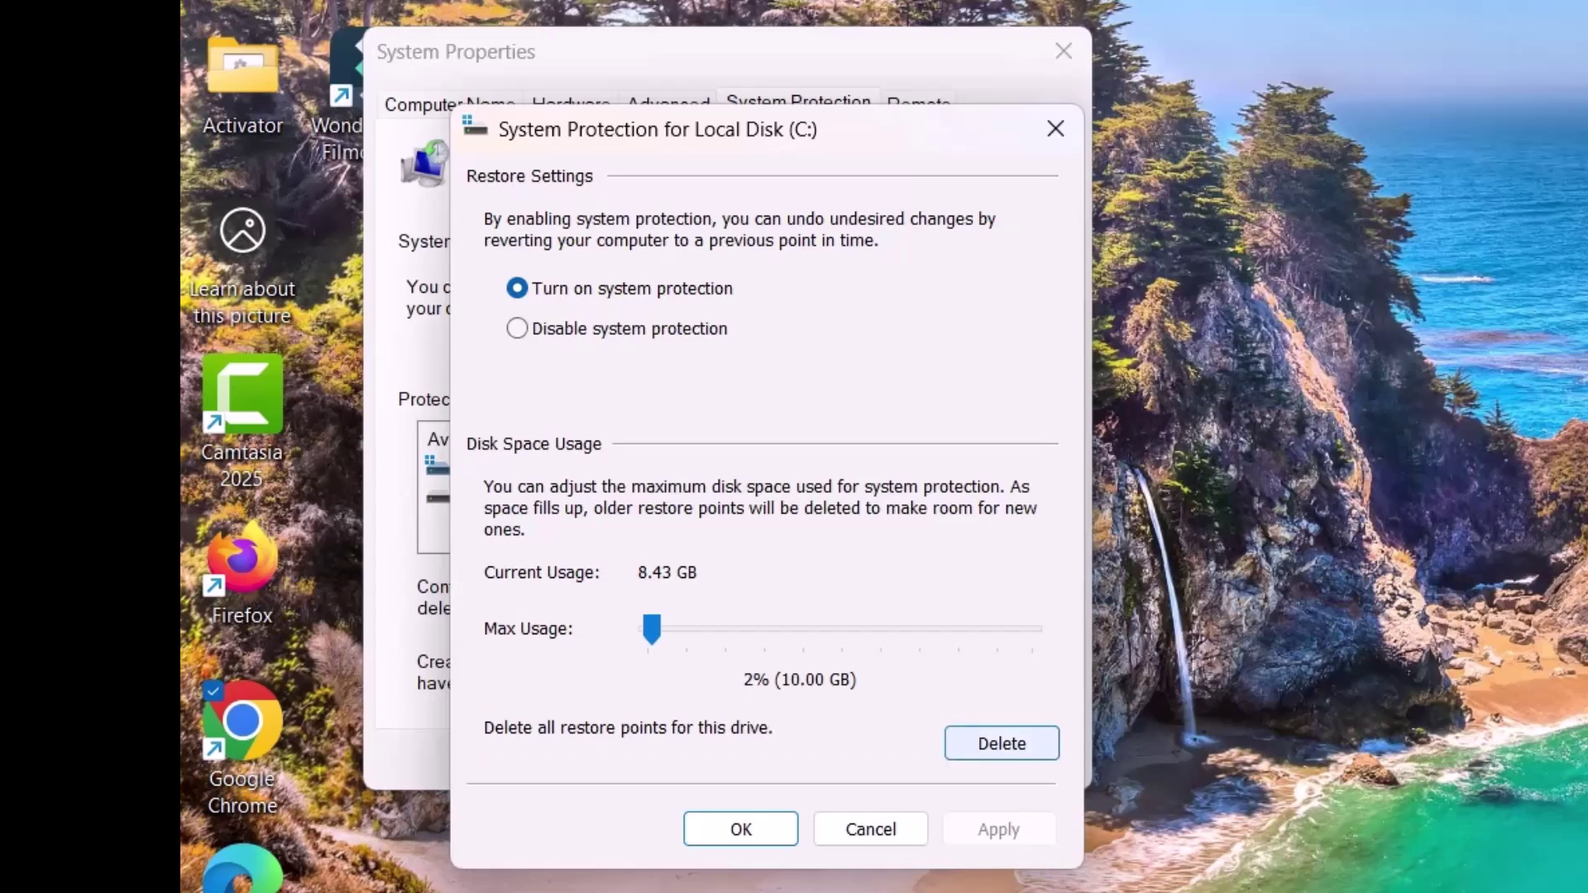
left_click(1001, 743)
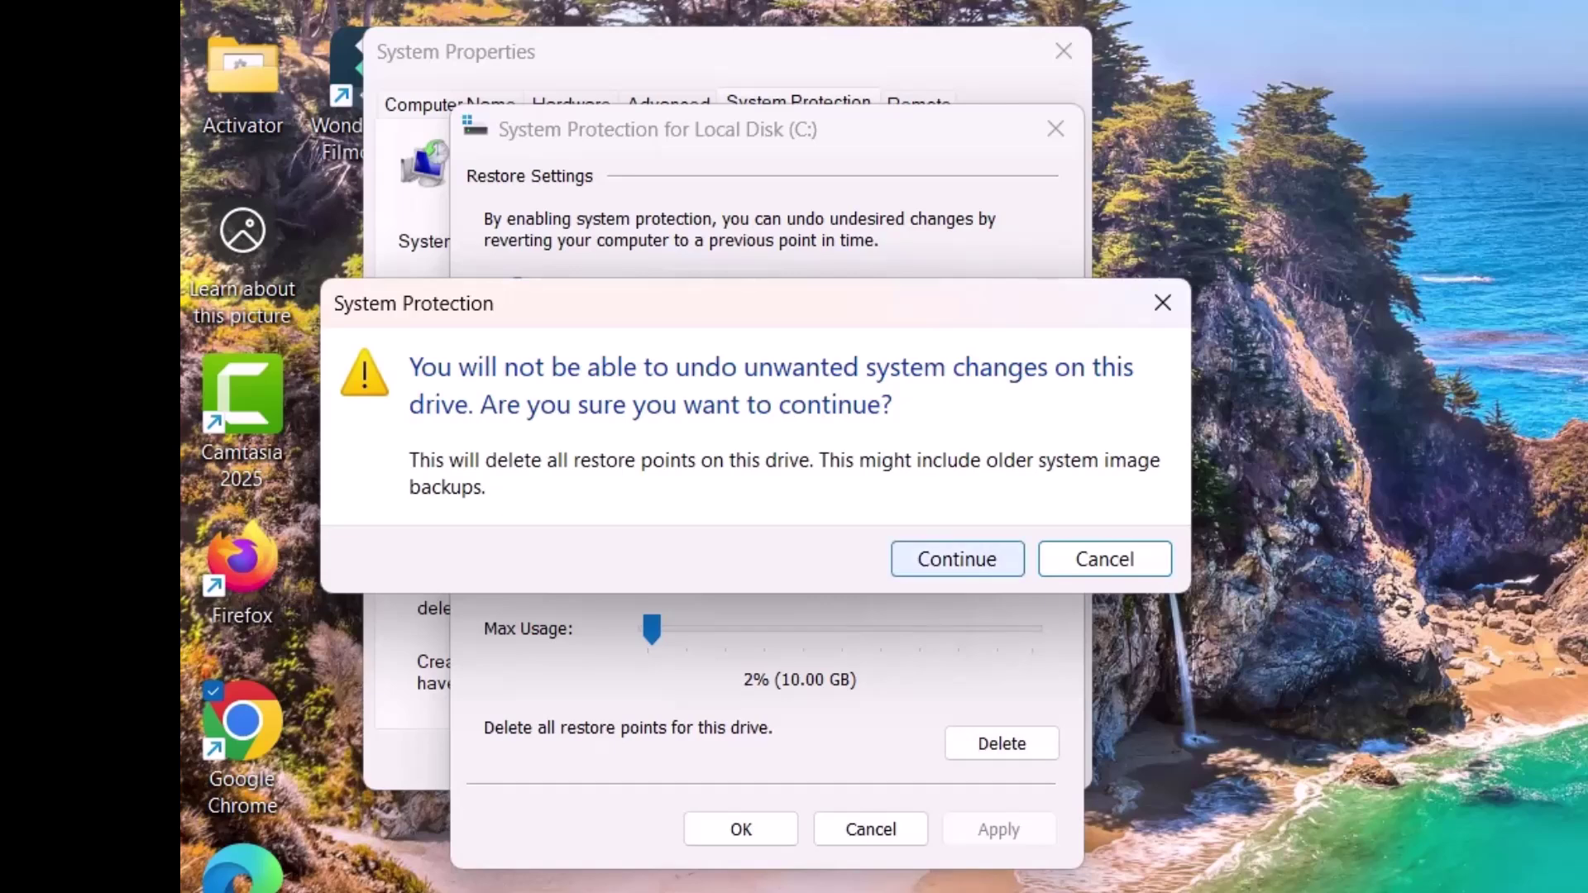
left_click(957, 559)
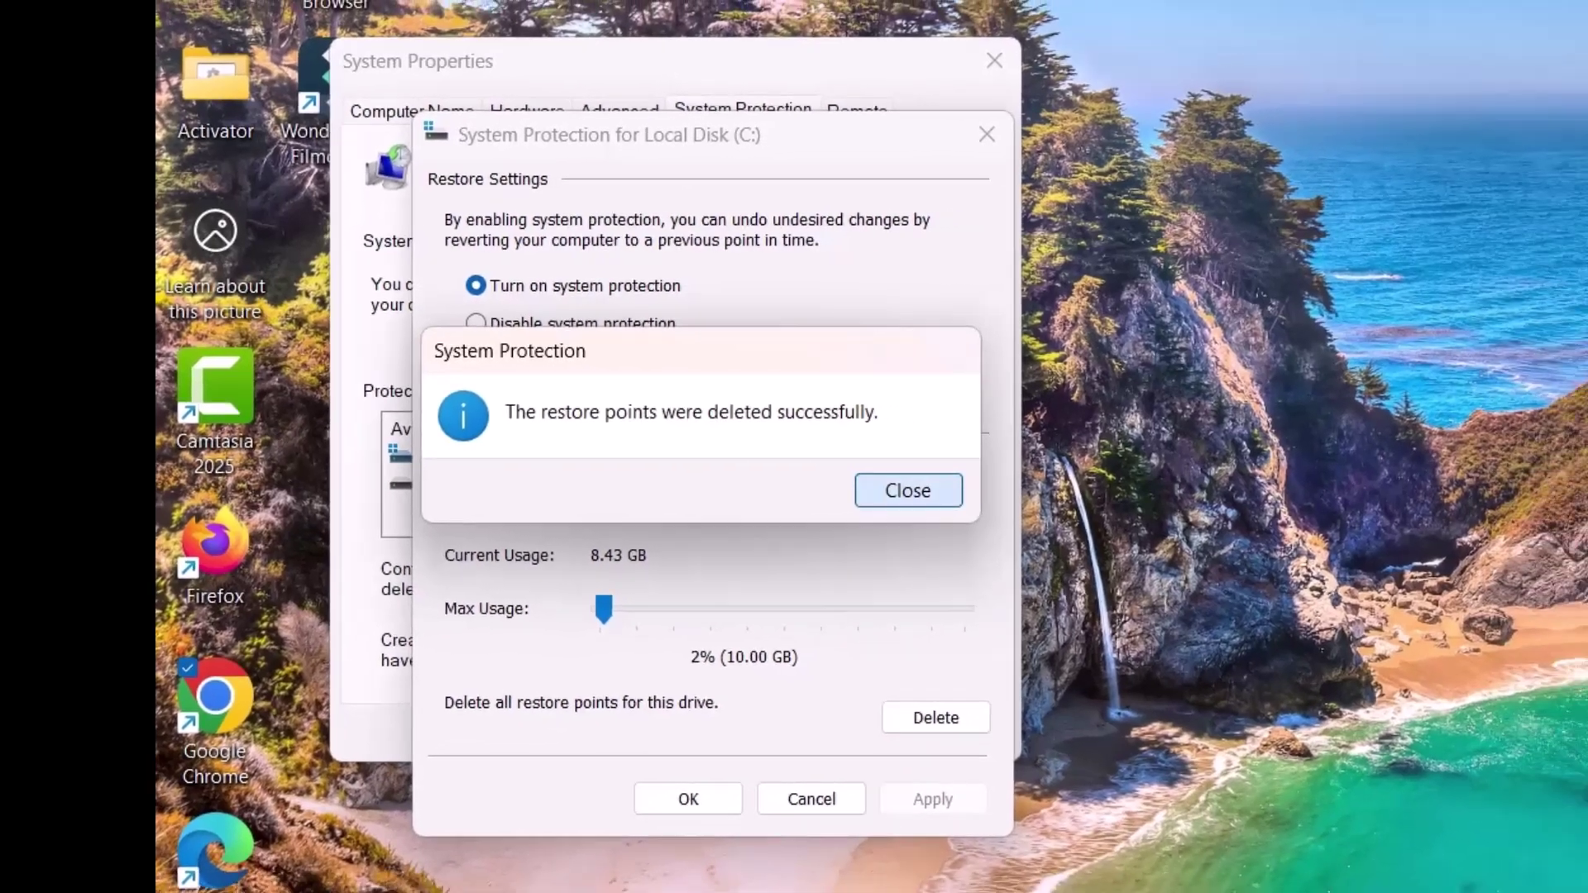
left_click(908, 491)
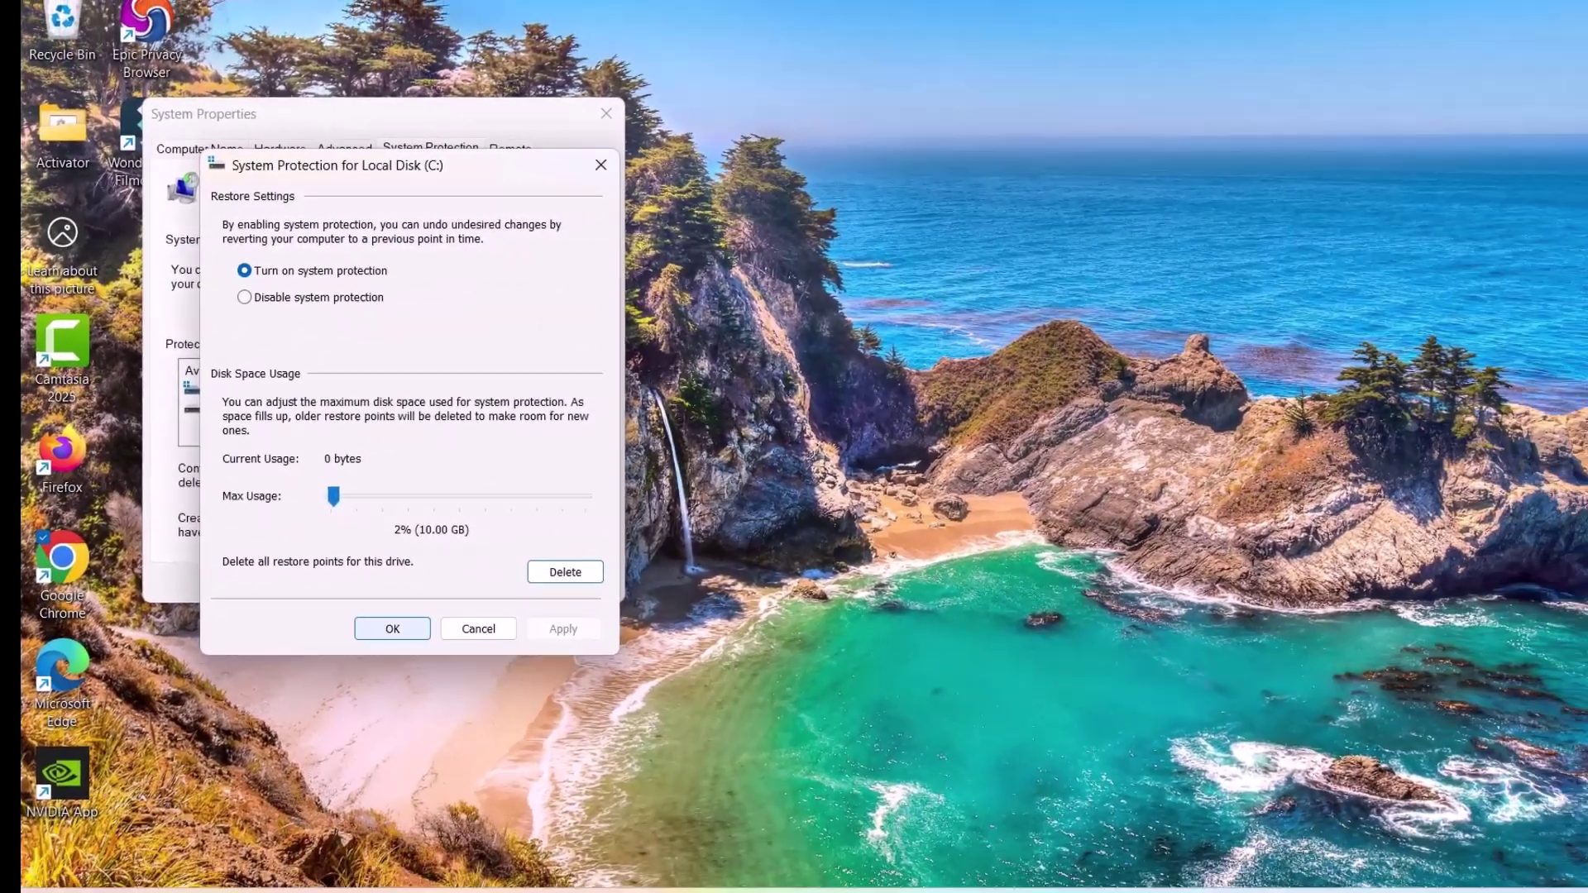
key("Return")
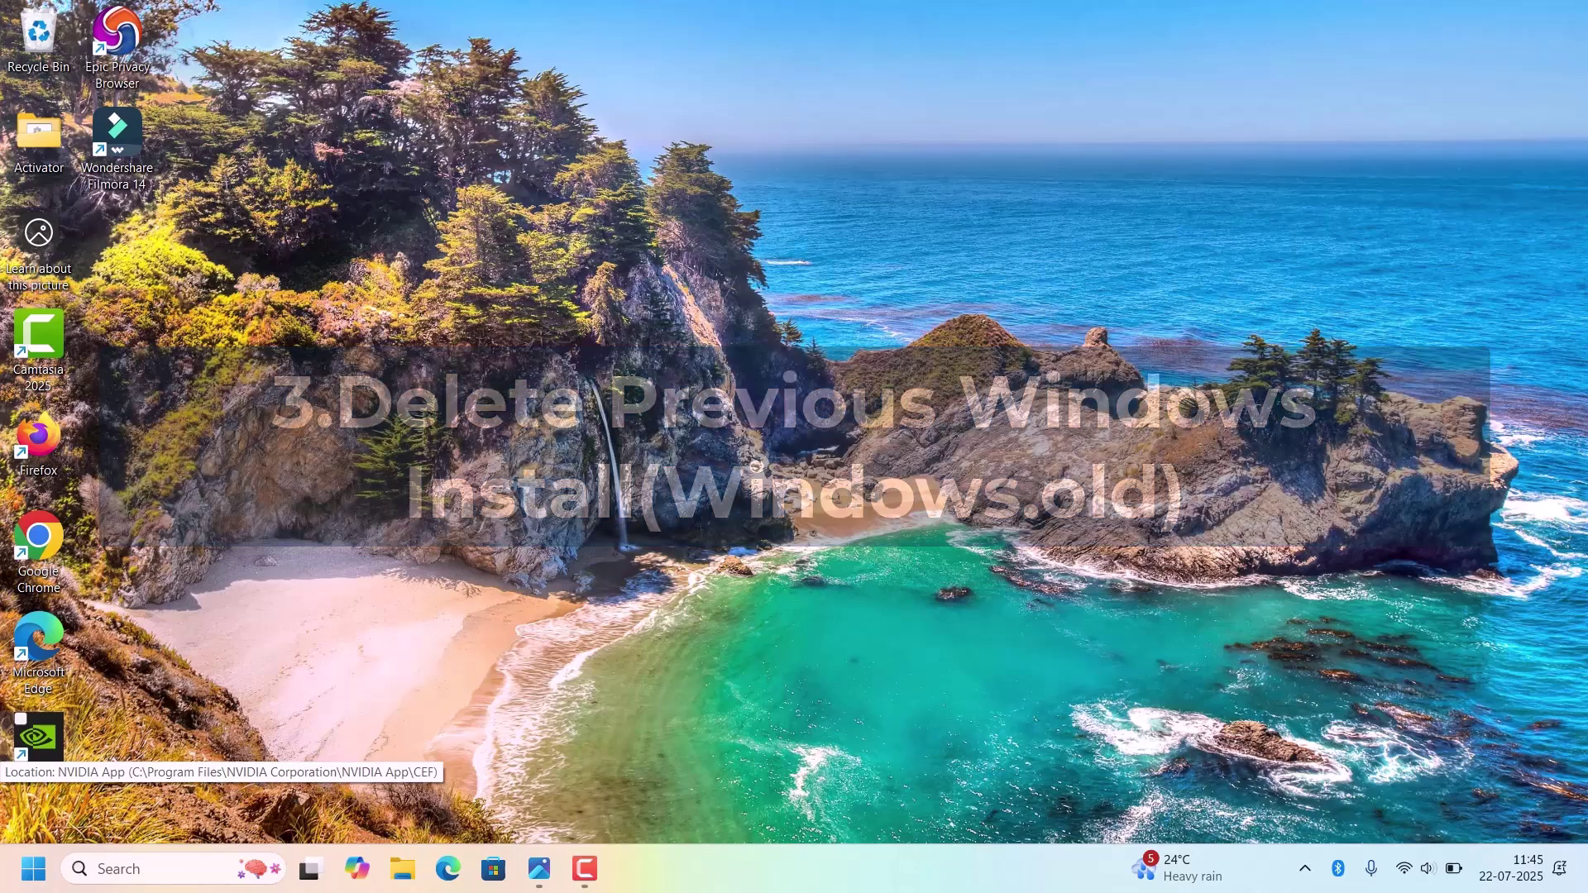
Search 'diskc' to launch Disk Cleanup for drive C:, listing up to 1.33 GB freeable
key("super+s")
type("diskc")
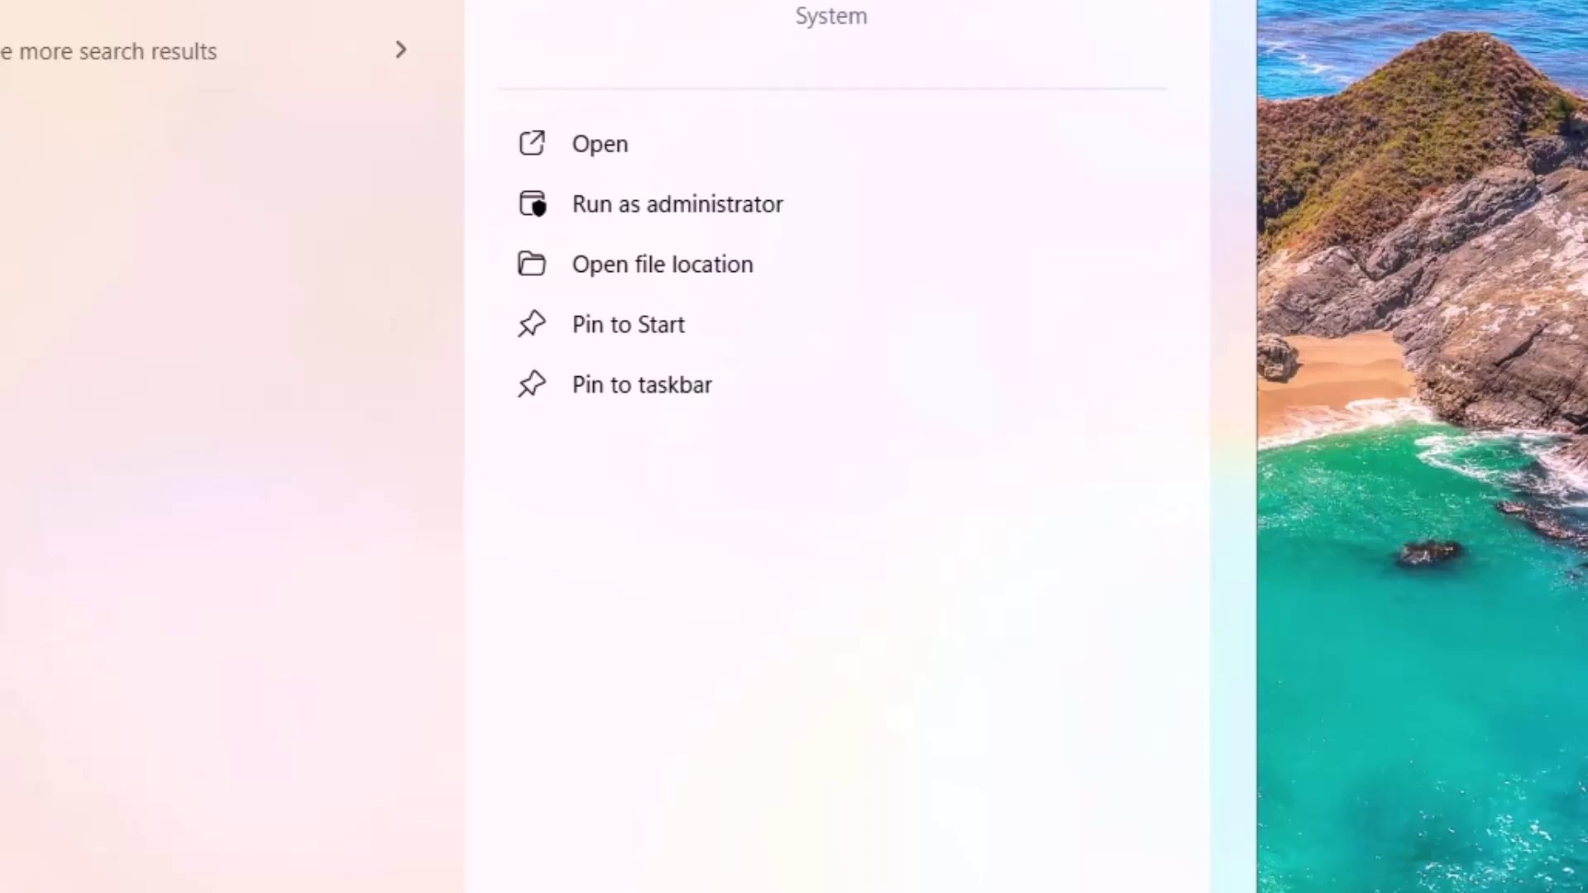
key("Return")
key("Return")
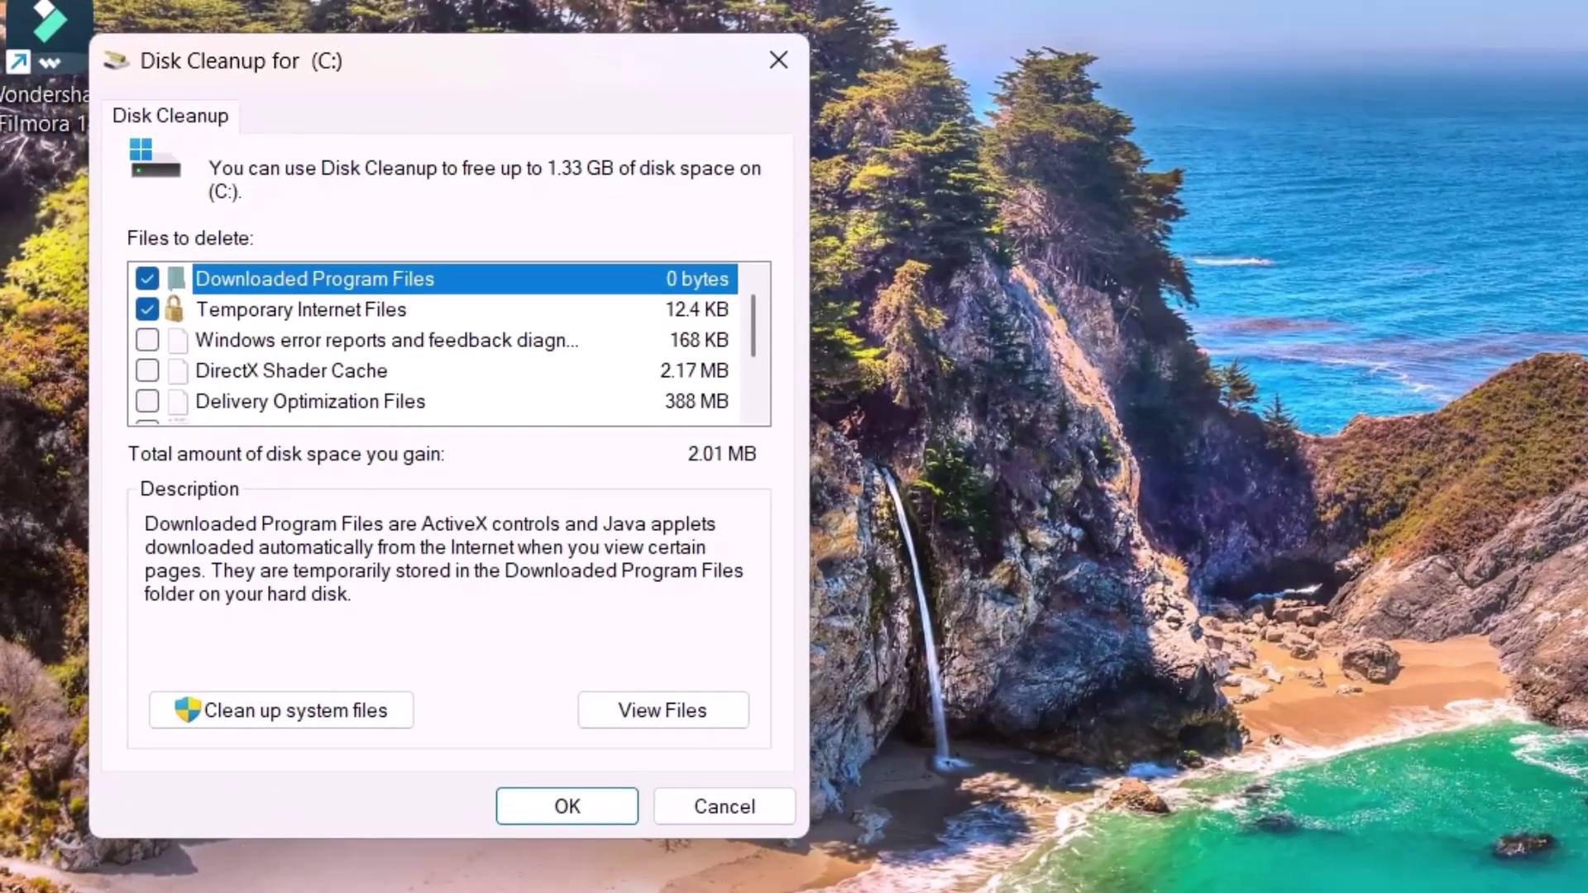
scroll(450, 343, "down", 1)
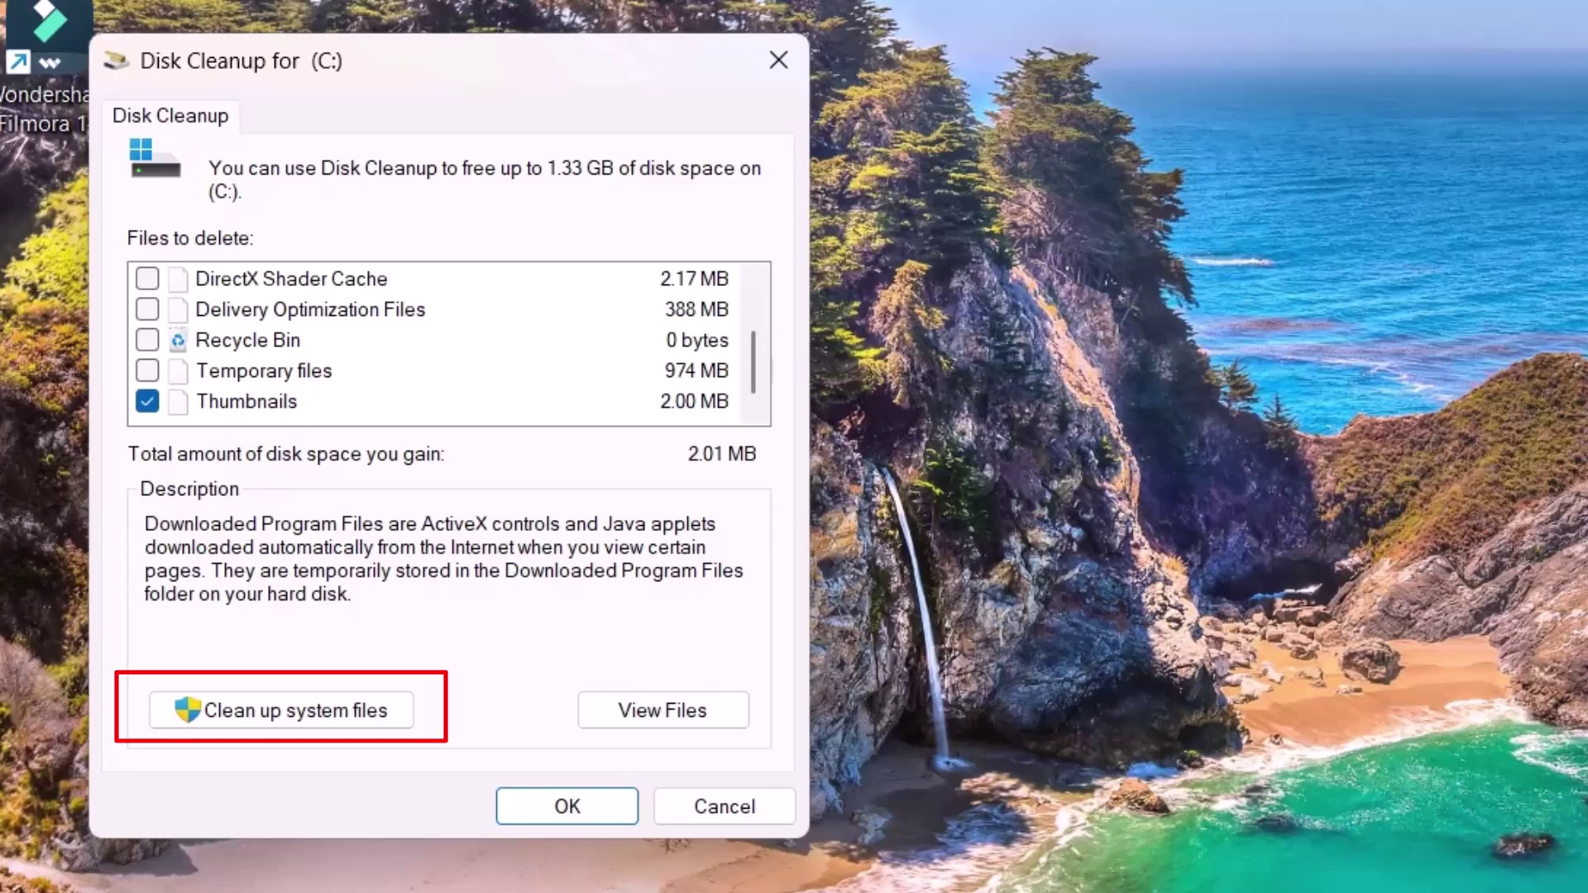
Rescan drive C: with system files included via Clean up system files
left_click(281, 711)
key("Return")
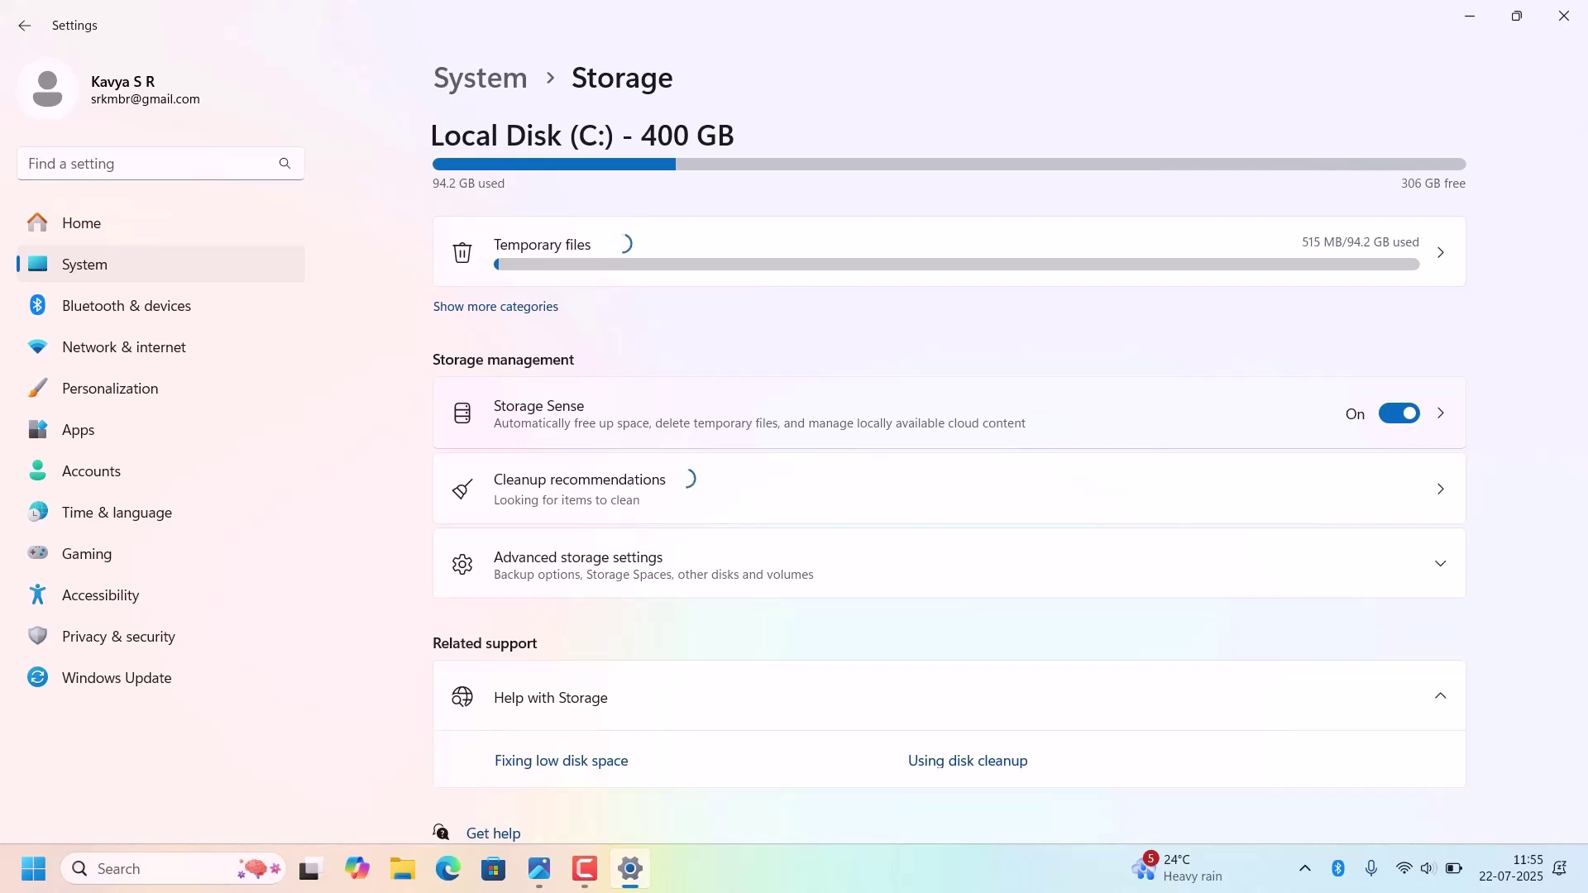
Close Settings after confirming Storage Sense is On and C: has 306 GB free
key("alt+F4")
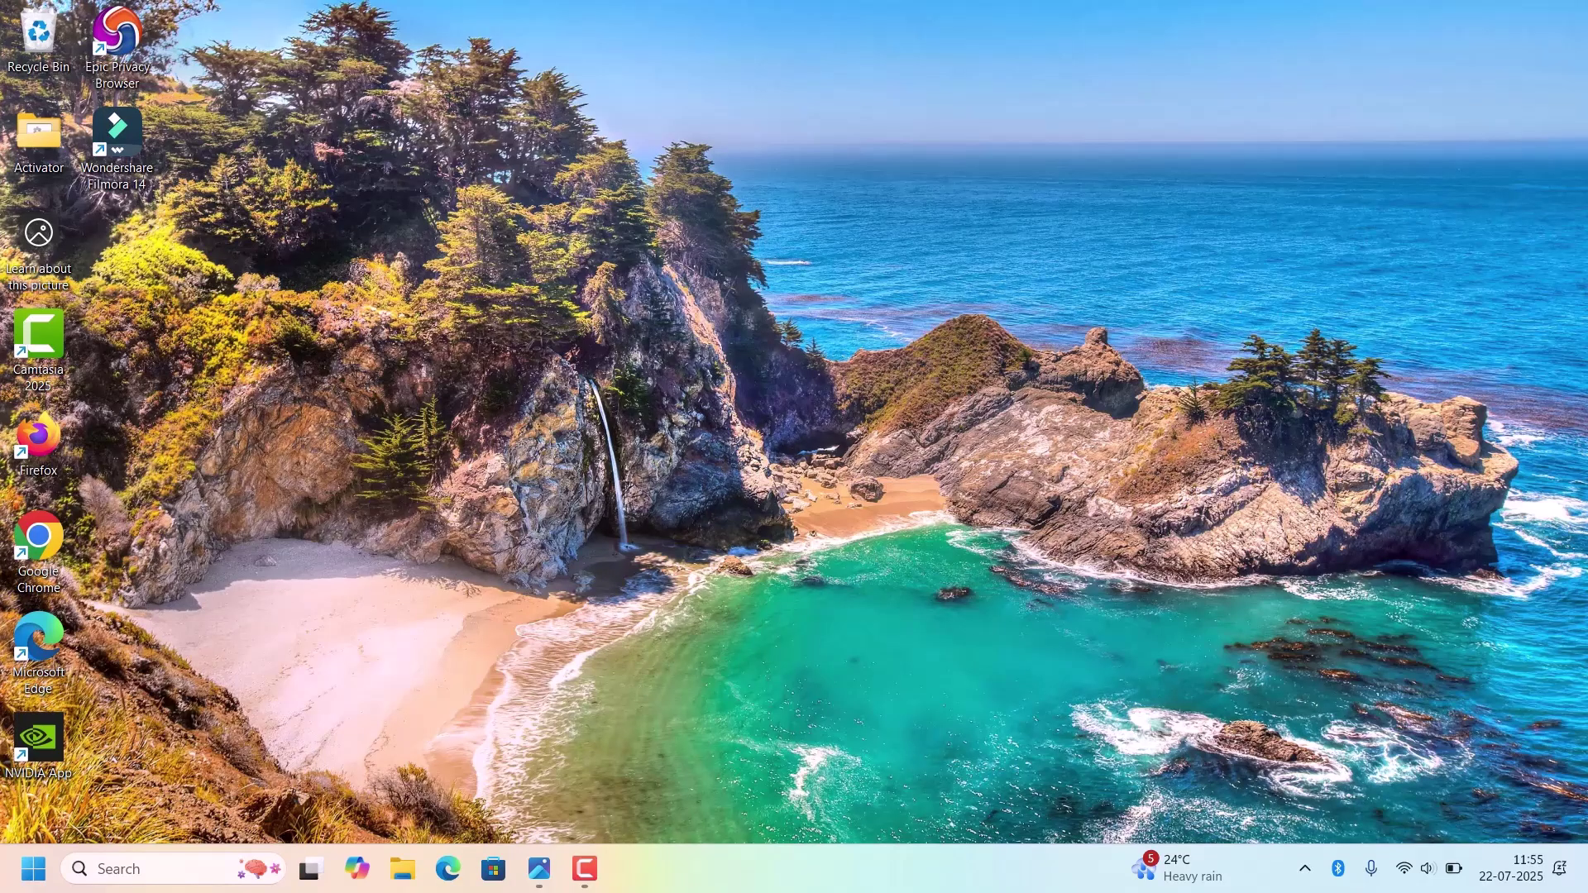